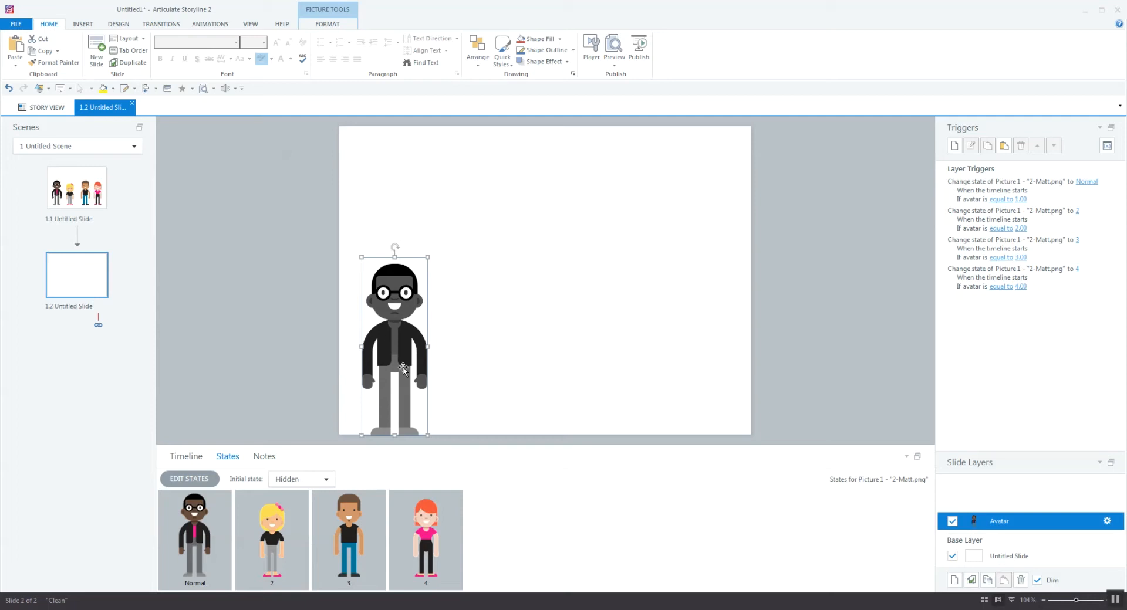
Nudge the avatar picture on the Avatar layer slightly to the right
click(1004, 552)
click(1009, 521)
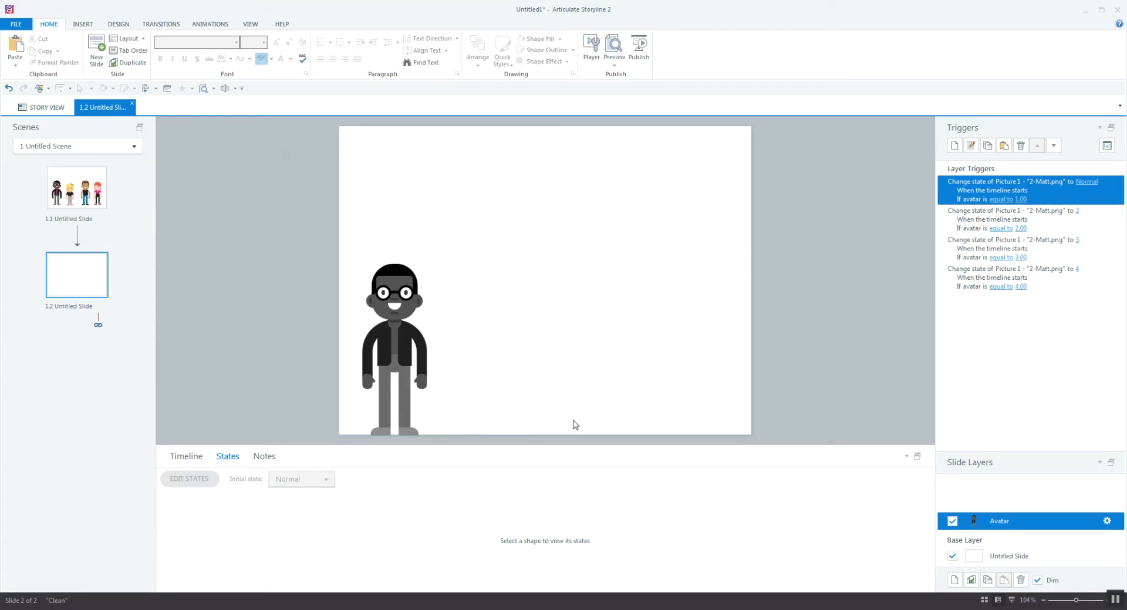
click(407, 355)
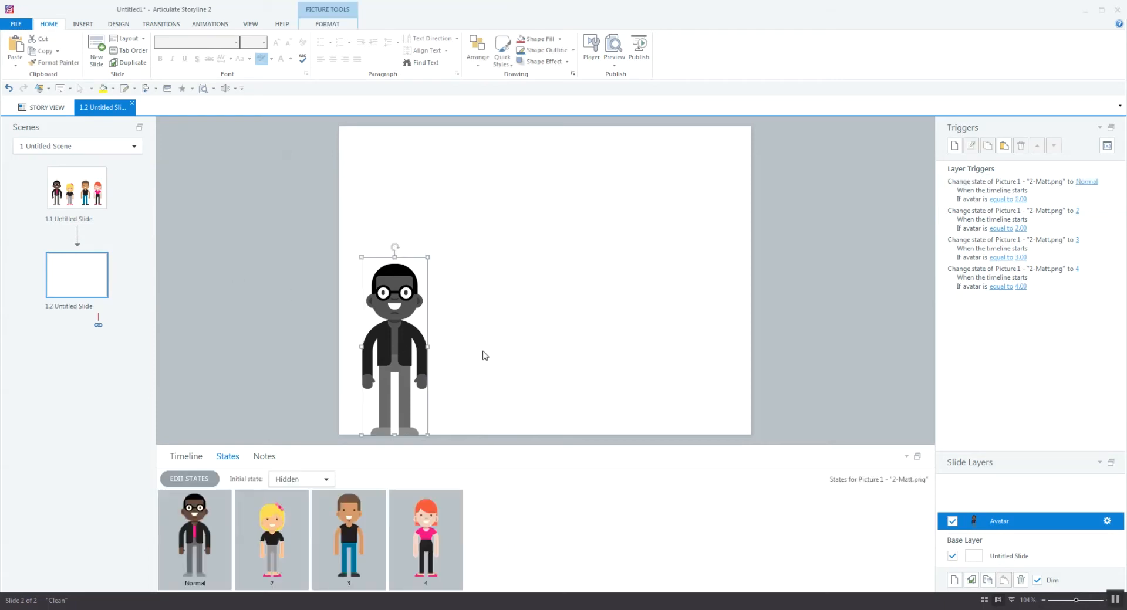
key(Right)
key(Right)
key(Right)
key(Right)
key(Right)
key(Right)
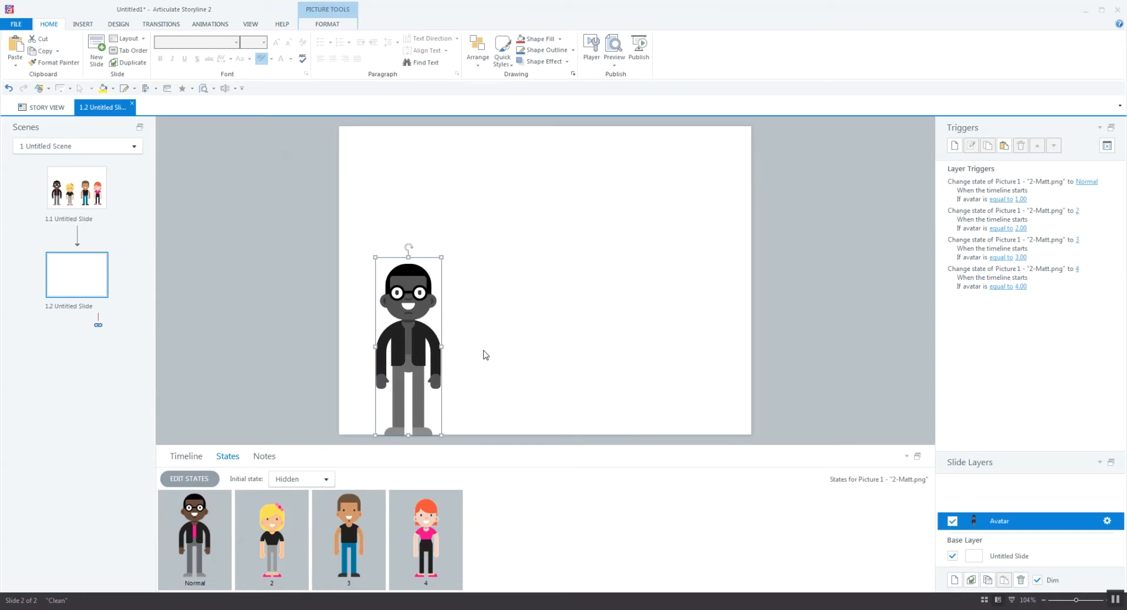
click(499, 332)
click(416, 284)
Insert a rounded, pill-shaped button on the Avatar layer beside the avatar picture
click(81, 25)
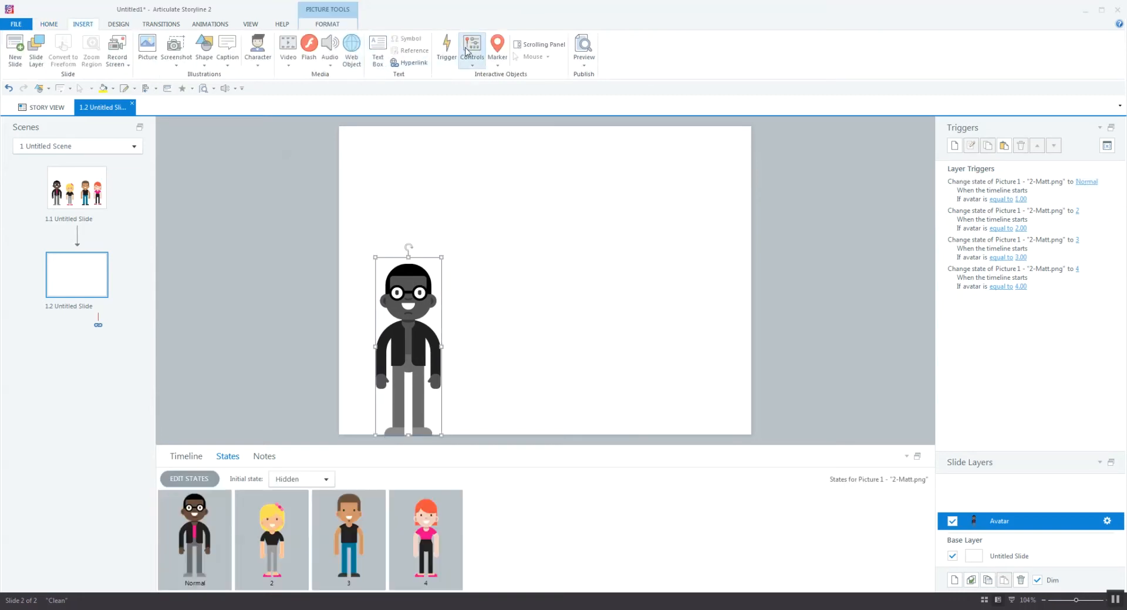
click(472, 48)
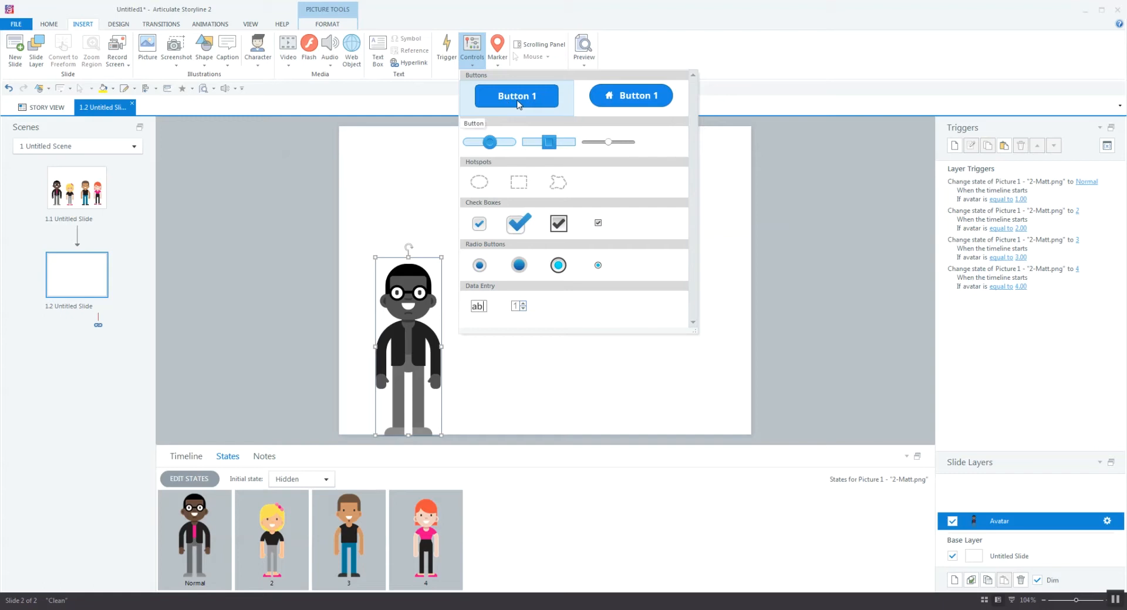
click(629, 106)
click(498, 323)
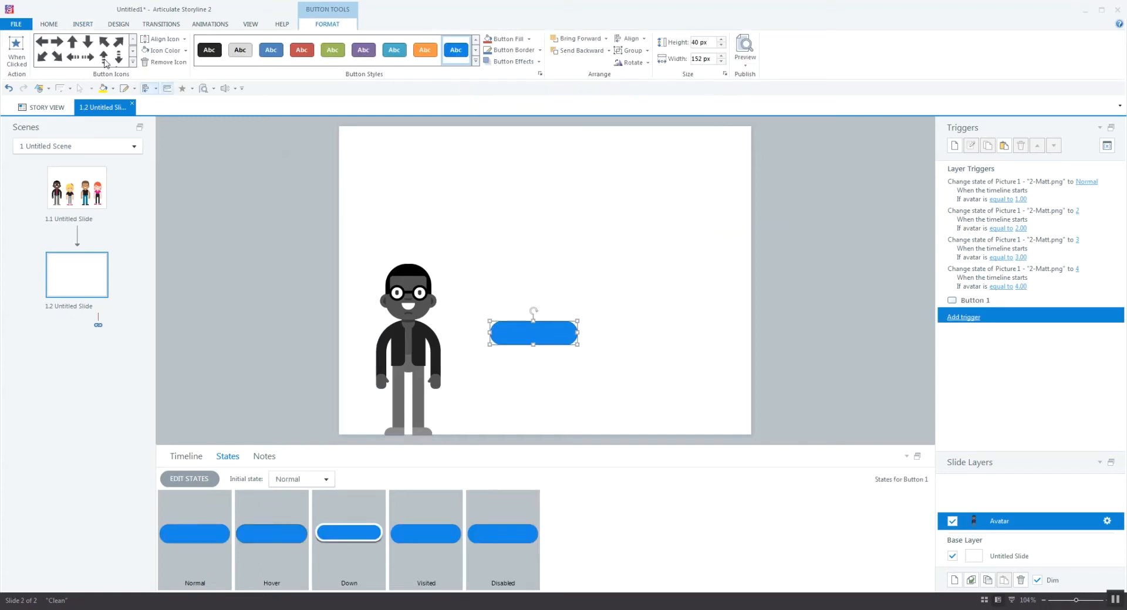
Give the button a solid right-pointing triangle icon and reshape it to a 40 by 40 px circle next to the avatar
click(133, 62)
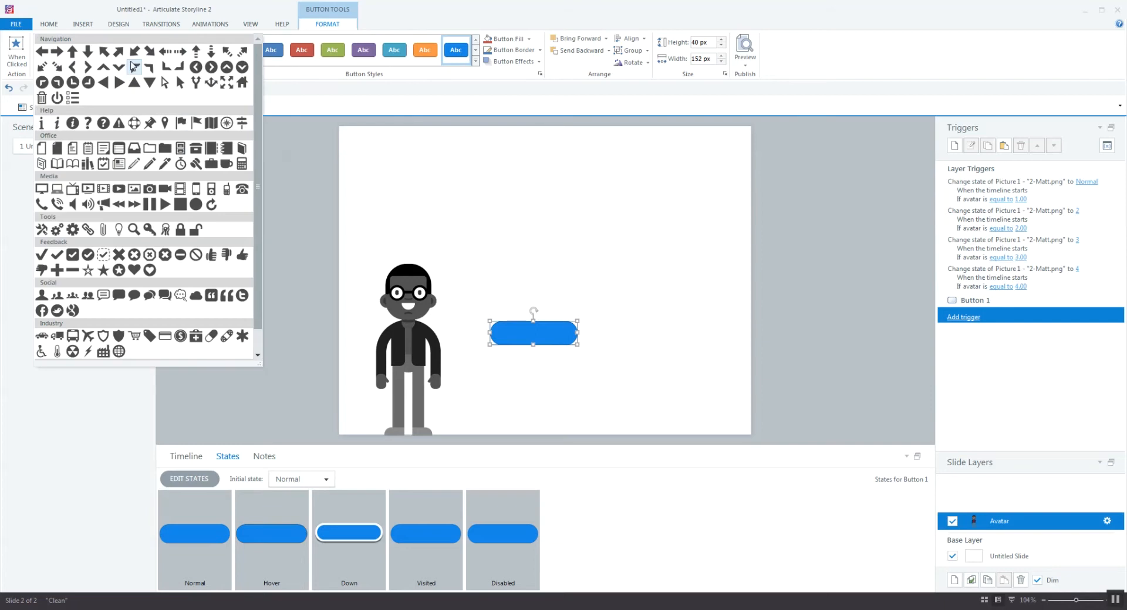
click(119, 81)
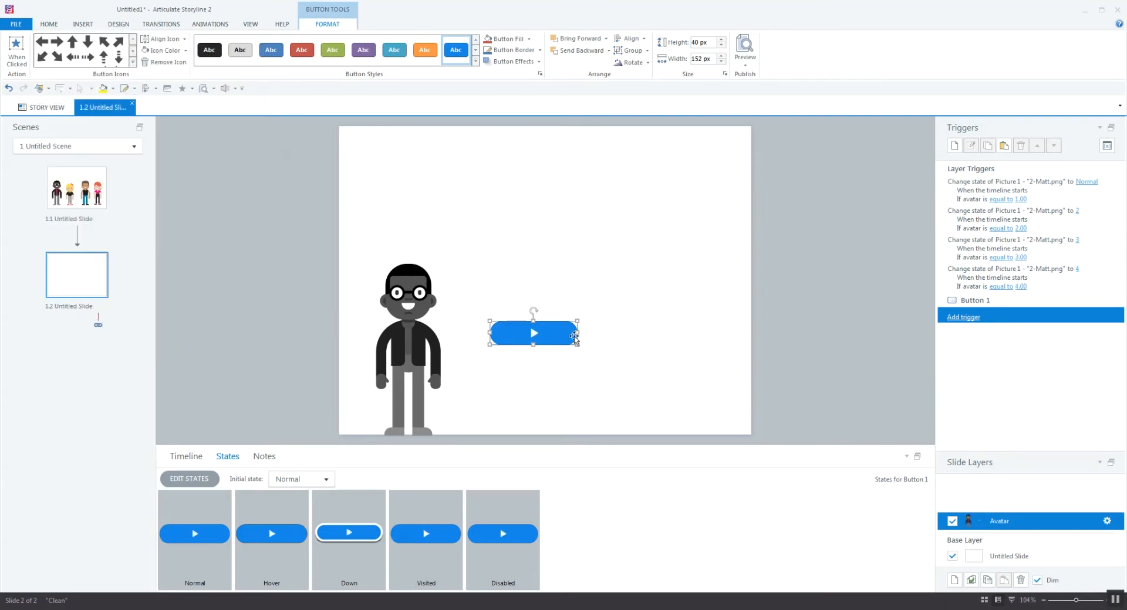
drag(579, 333, 474, 374)
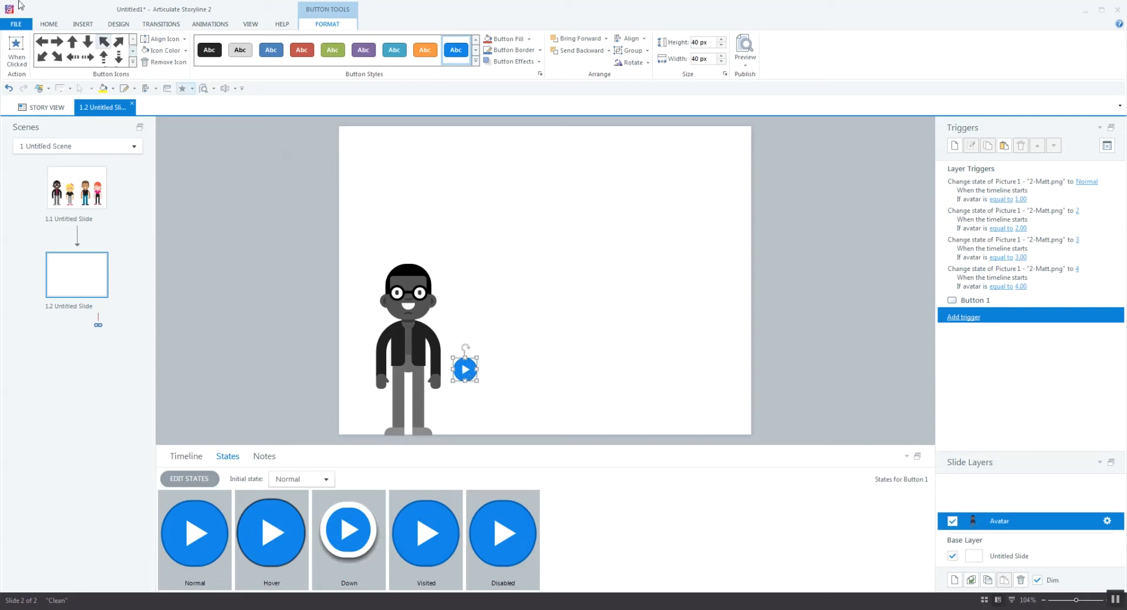
Add a trigger to the round button that adds the value 1 to the avatar variable when the user clicks it
click(972, 320)
click(527, 259)
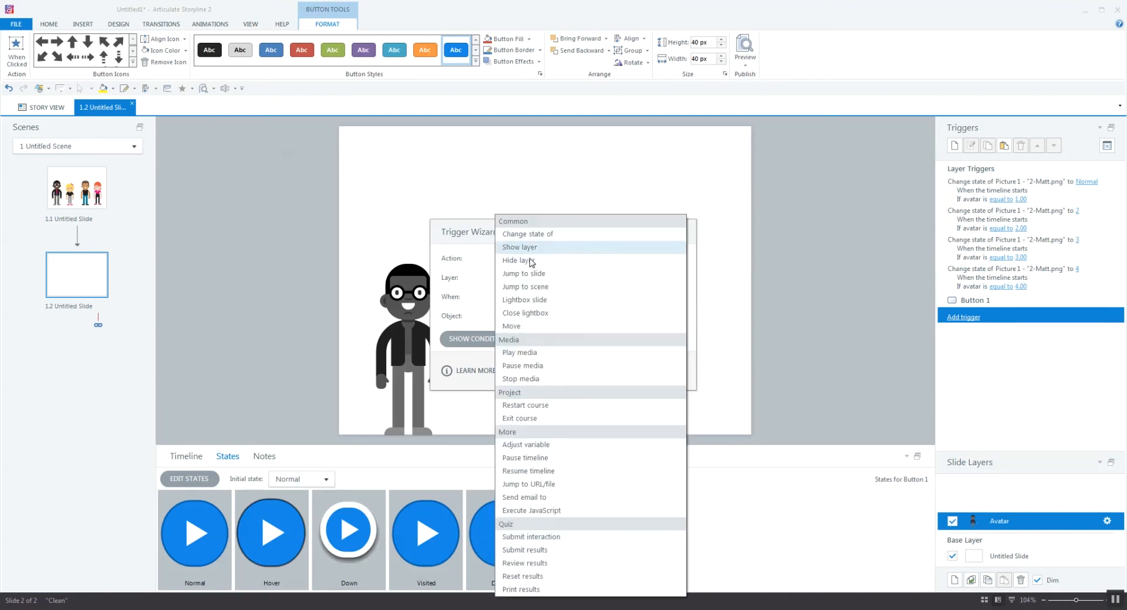
click(527, 445)
click(532, 278)
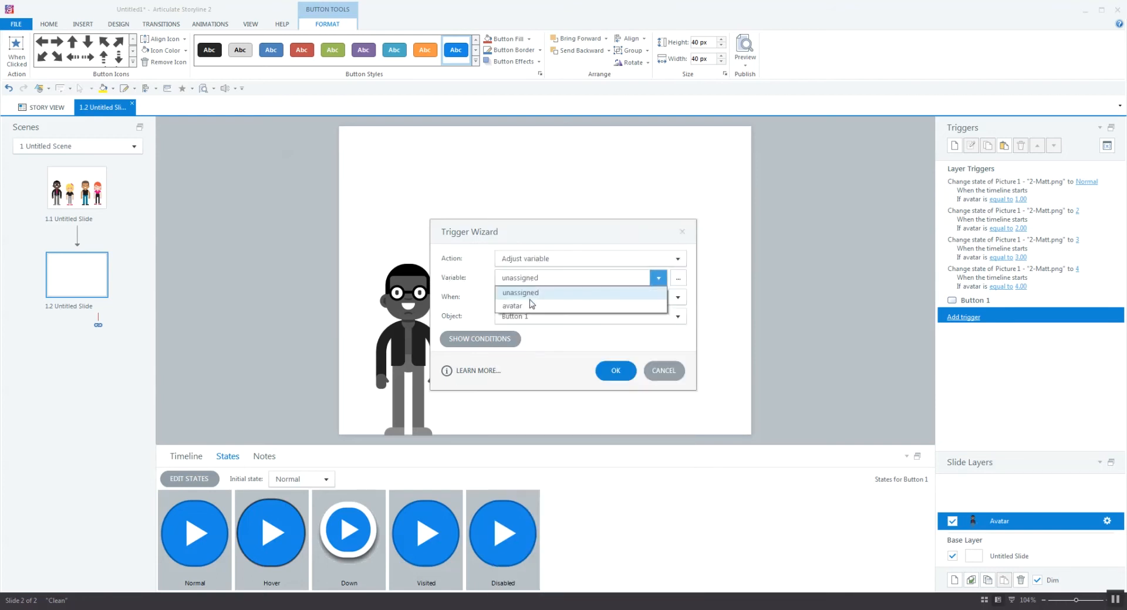
click(530, 304)
click(528, 316)
click(524, 336)
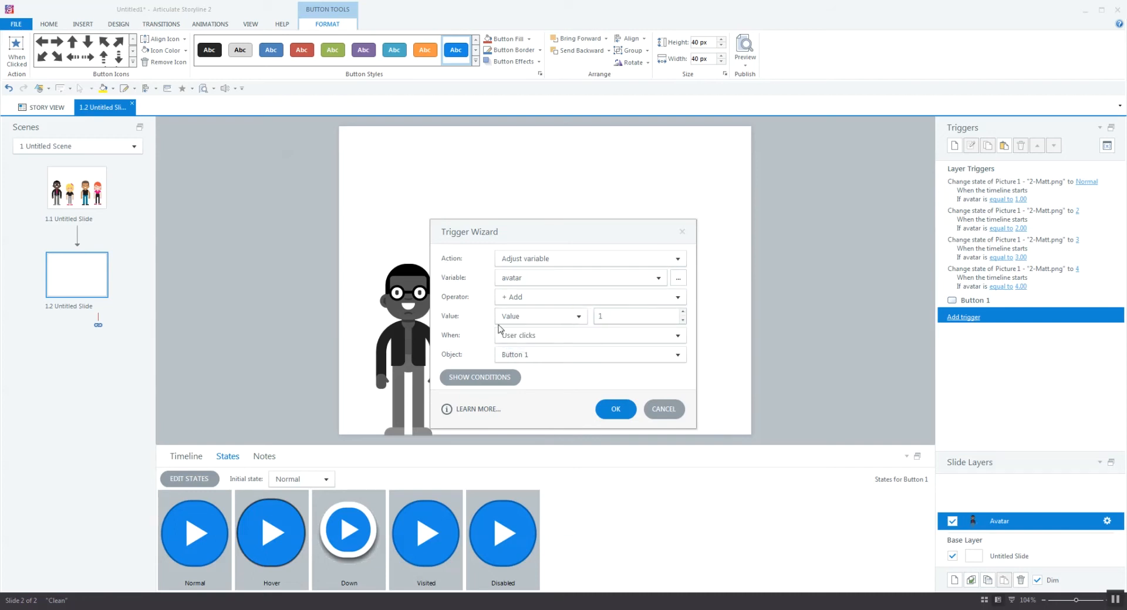
click(610, 411)
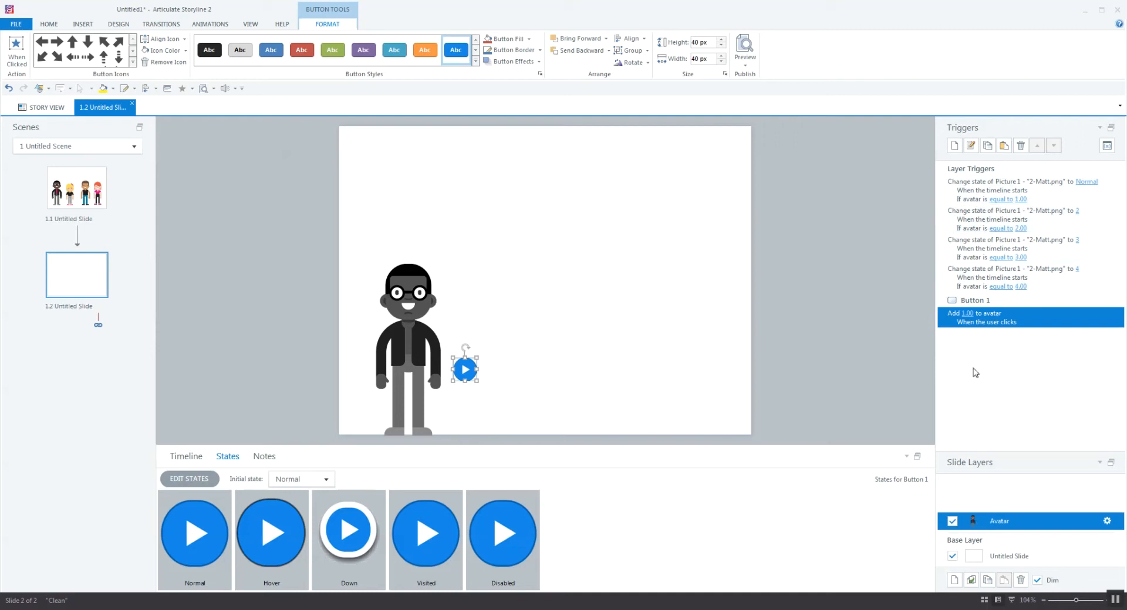
Duplicate the layer trigger that changes the avatar picture to Normal when avatar equals 1
click(998, 190)
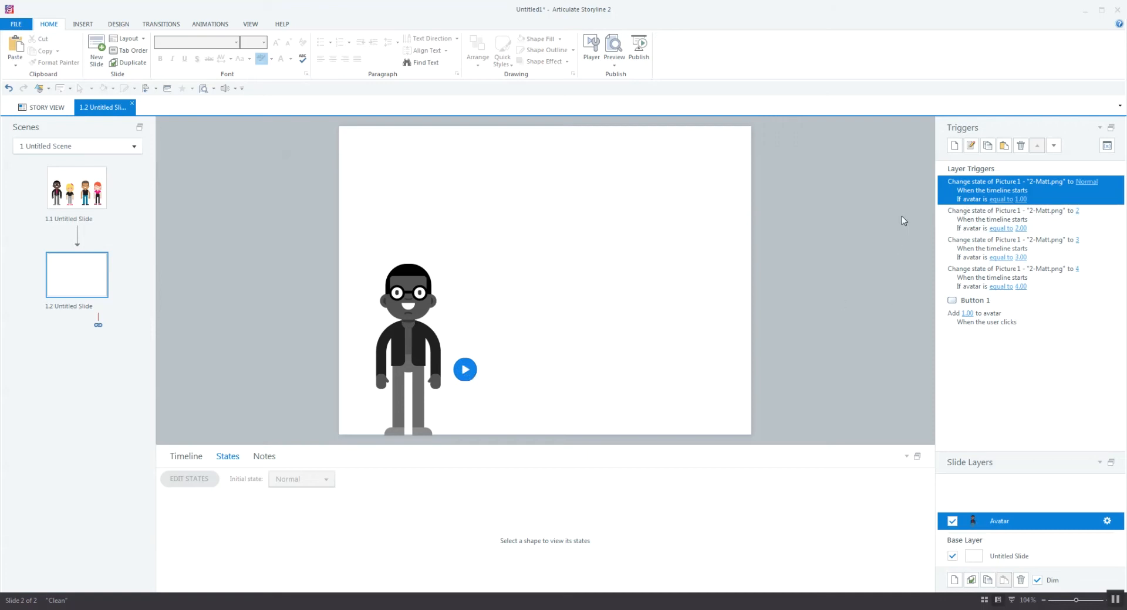
click(987, 145)
click(1003, 146)
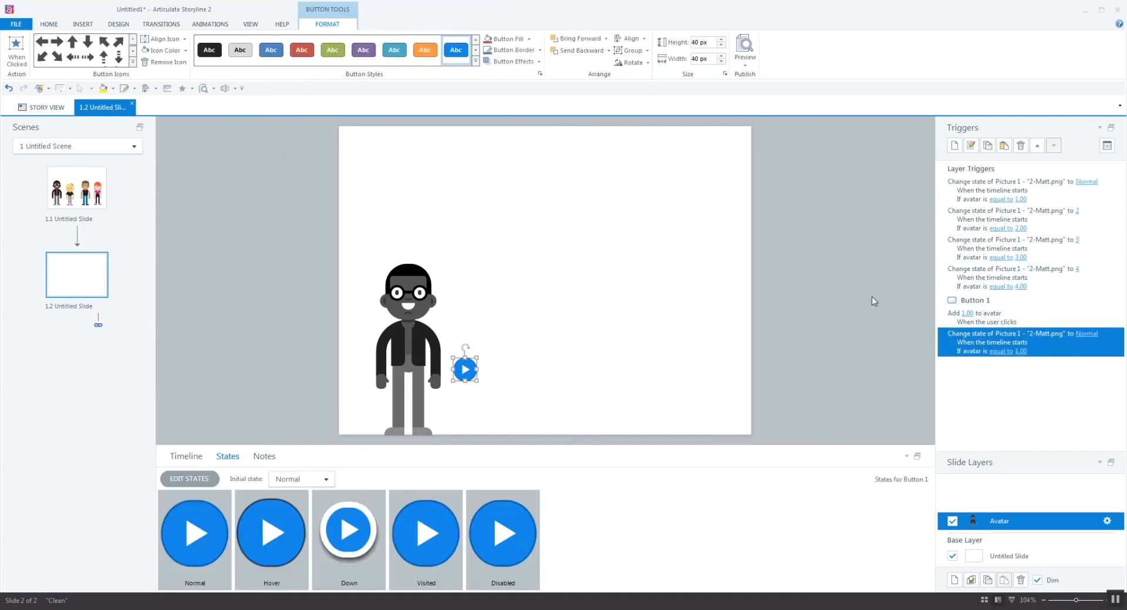
click(854, 290)
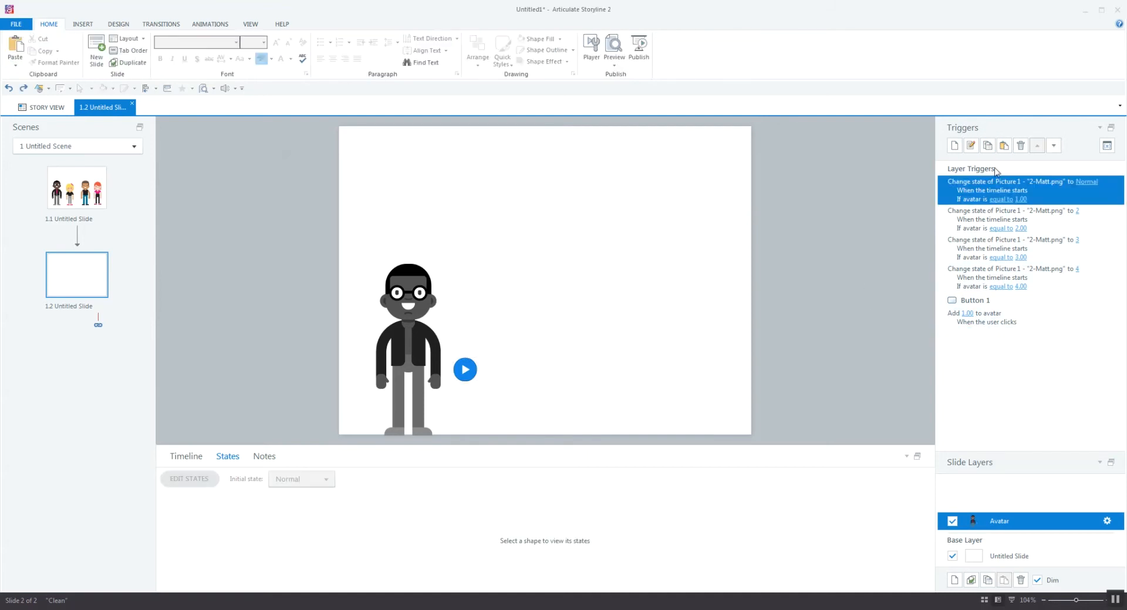
Make the duplicated layer trigger run when the avatar variable changes instead of when the timeline starts
double_click(1046, 303)
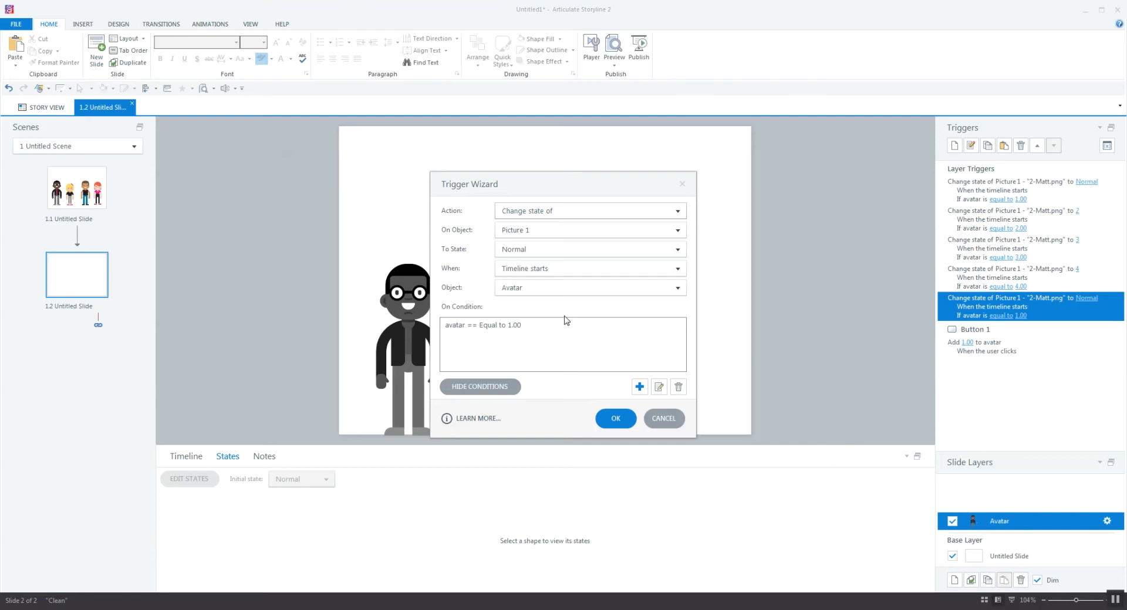
drag(537, 192, 688, 172)
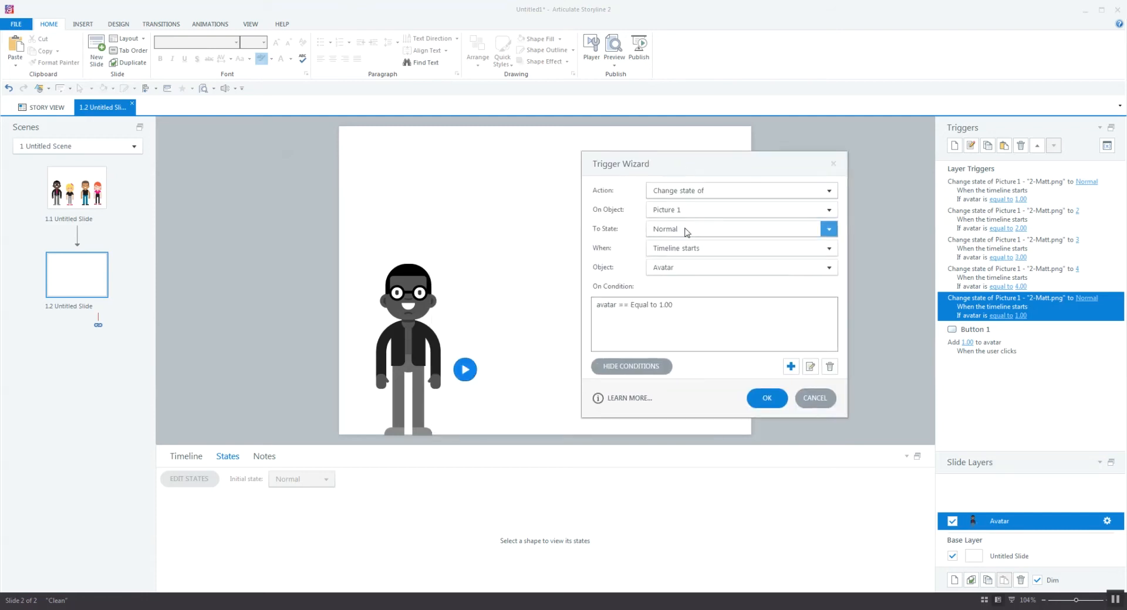
click(682, 251)
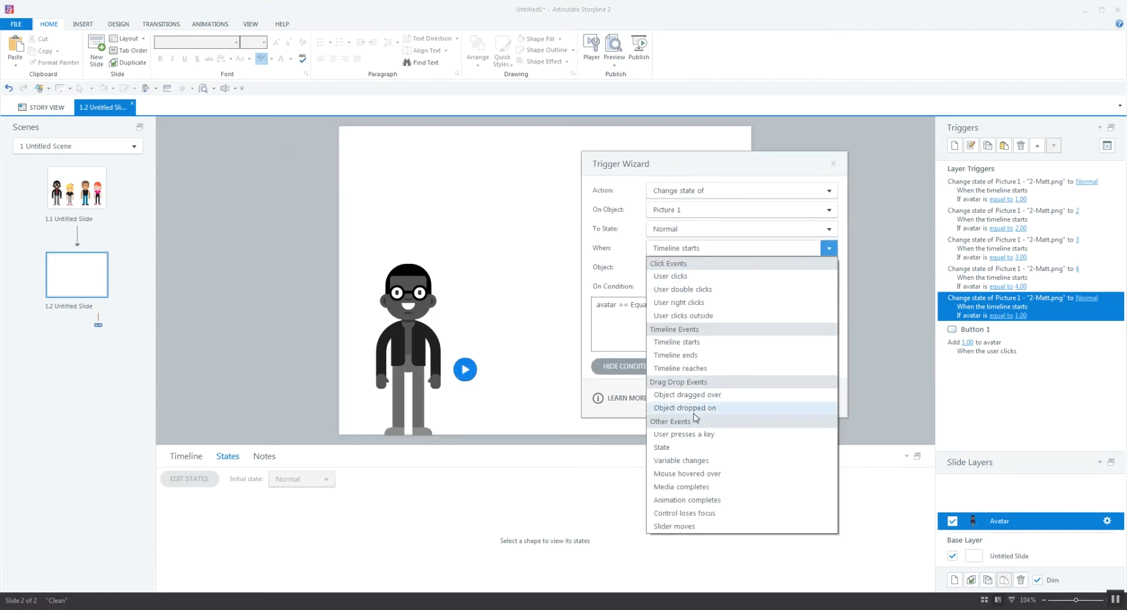
click(694, 460)
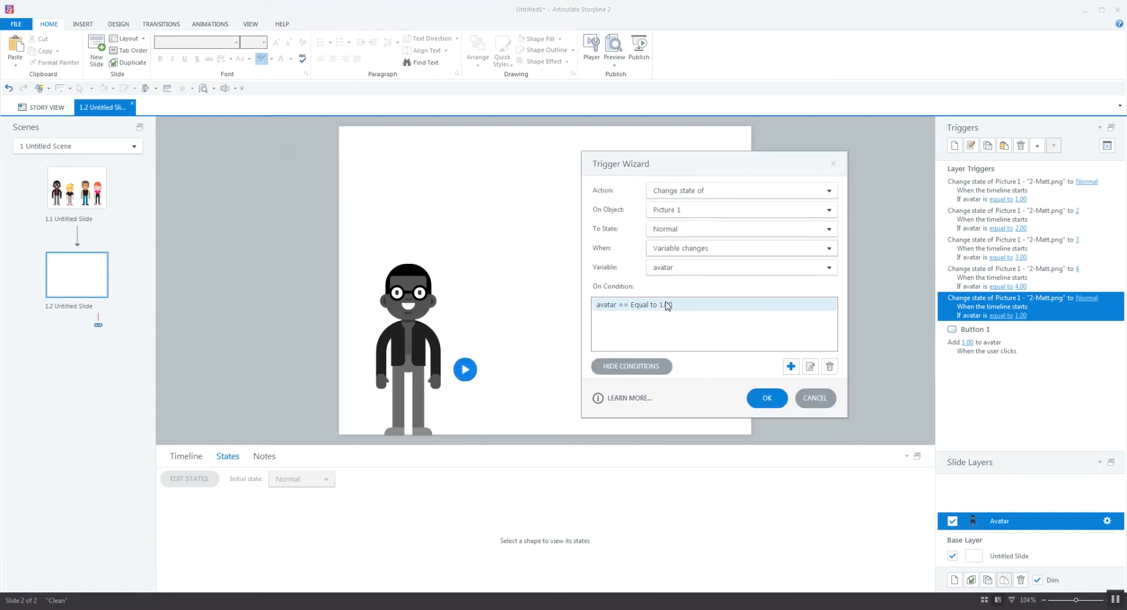
click(770, 401)
Copy the trigger that runs when avatar changes and paste three duplicates of it into the layer triggers
click(987, 146)
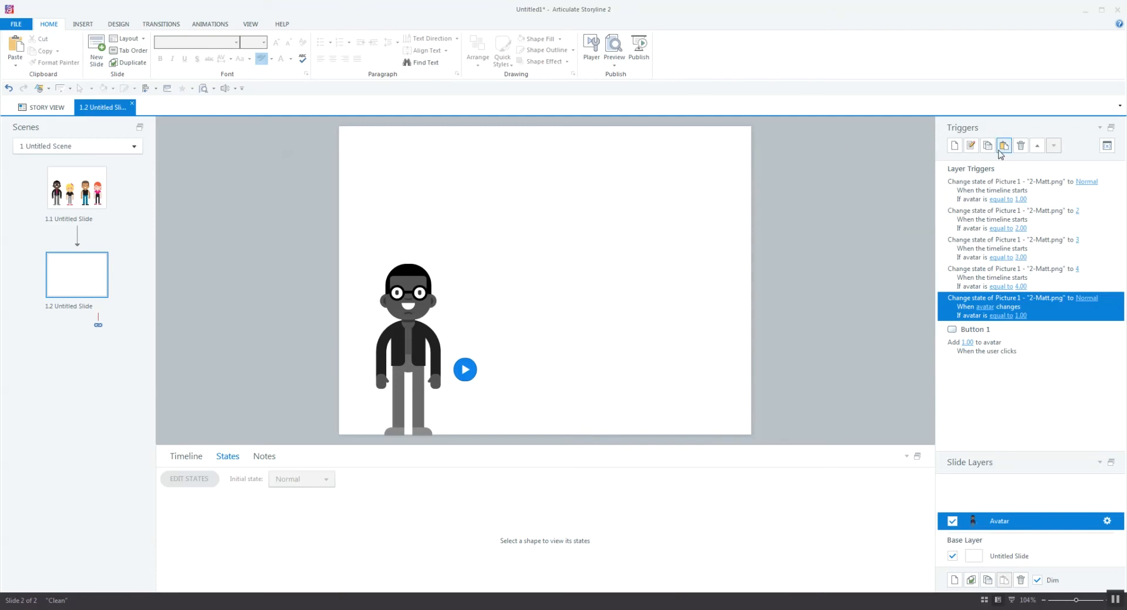
click(1004, 146)
click(1004, 145)
click(1005, 150)
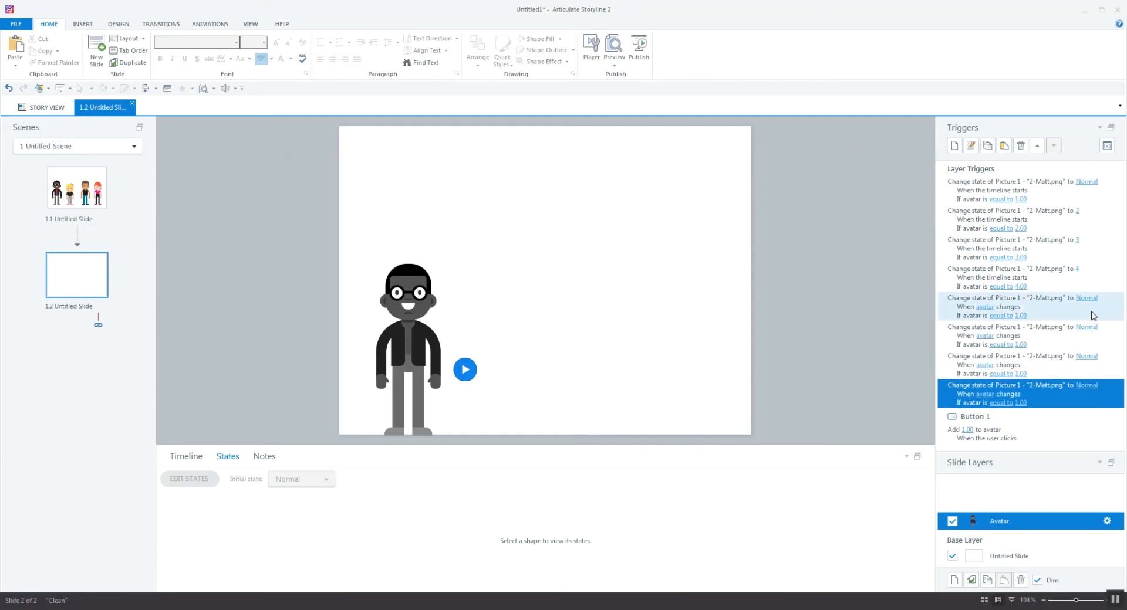
Set the first pasted trigger to change the picture to state 2 if avatar is equal to 2
click(1087, 327)
click(1074, 352)
click(1022, 344)
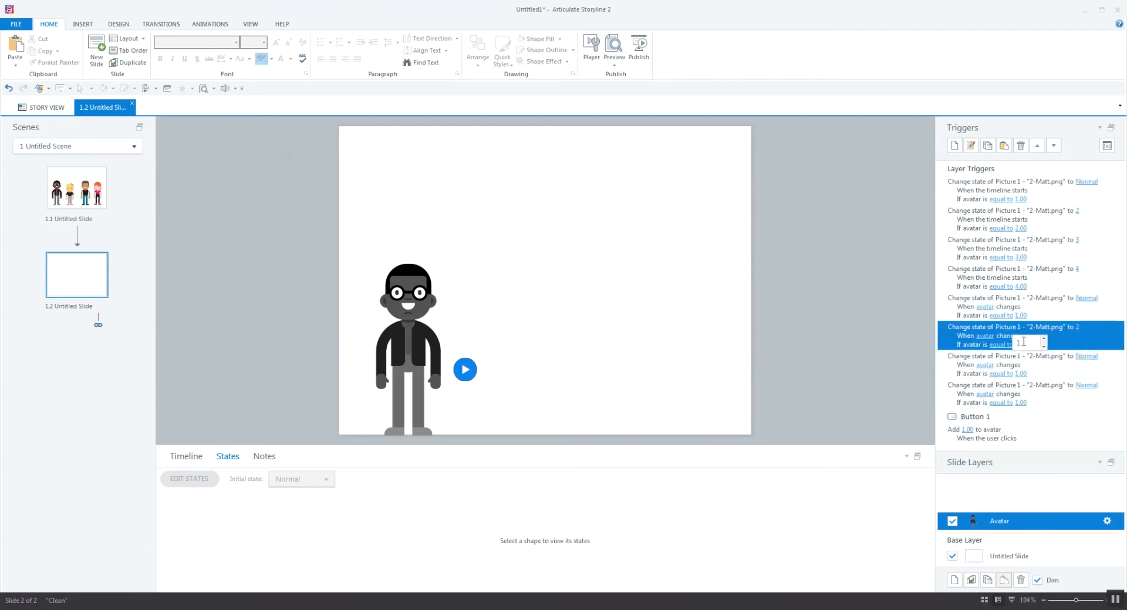
text(2)
click(975, 356)
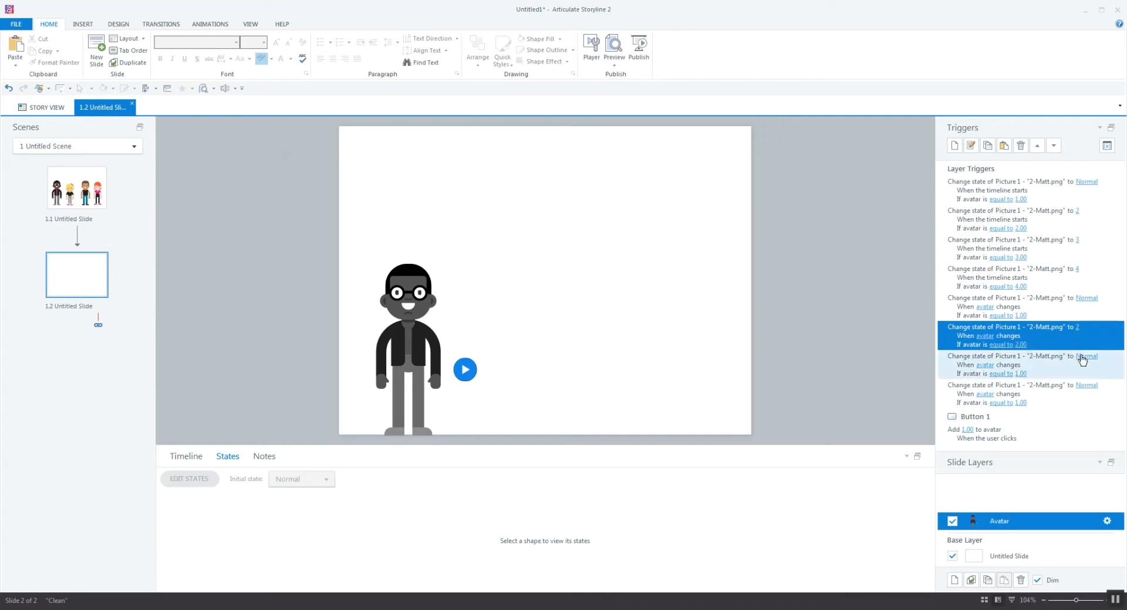
Set the second pasted trigger to change the picture to state 3 if avatar is equal to 3
click(1087, 356)
click(1080, 399)
click(1022, 374)
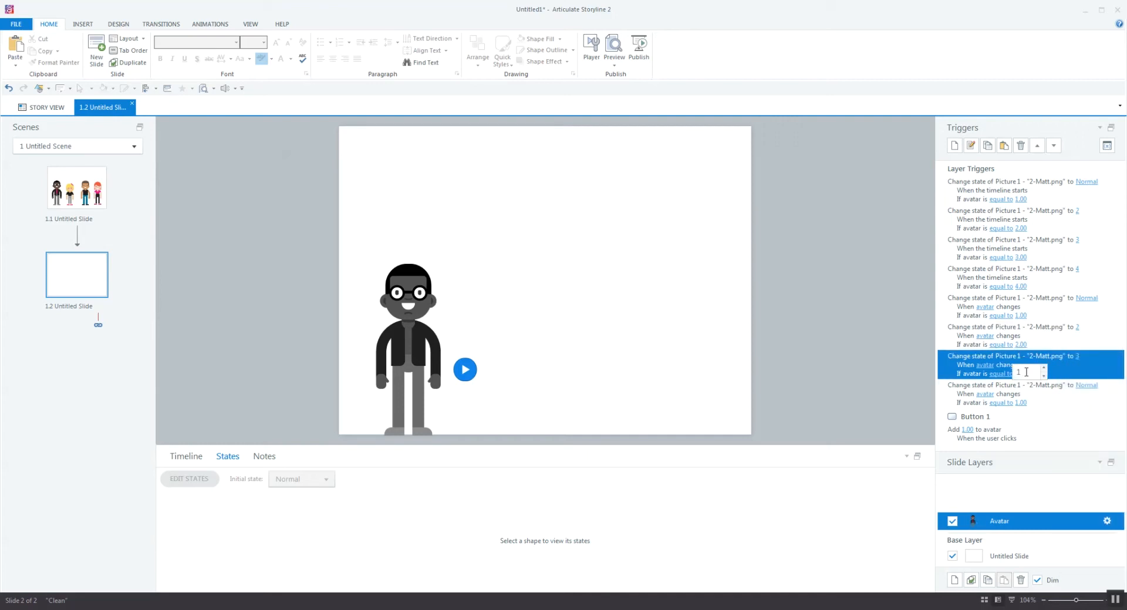
text(3)
key(Return)
Set the last pasted trigger to change the picture to state 4 if avatar is equal to 4
click(1034, 385)
click(1087, 385)
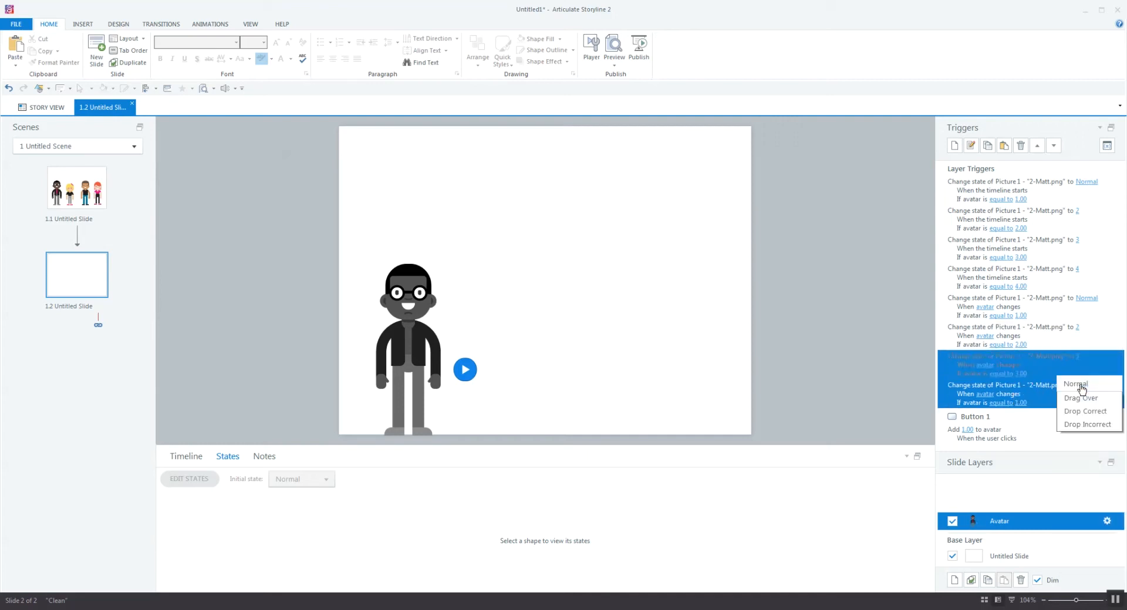
click(1076, 428)
click(1021, 403)
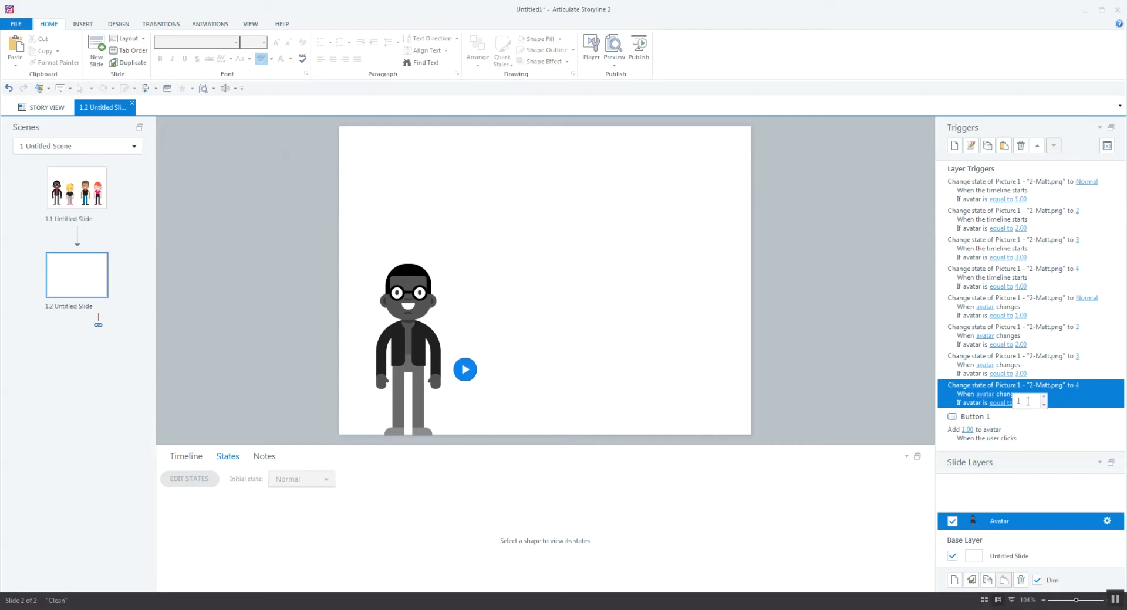
text(4)
key(Return)
Preview the current slide, test the round button by cycling through the avatars, and close the preview
click(614, 64)
click(623, 80)
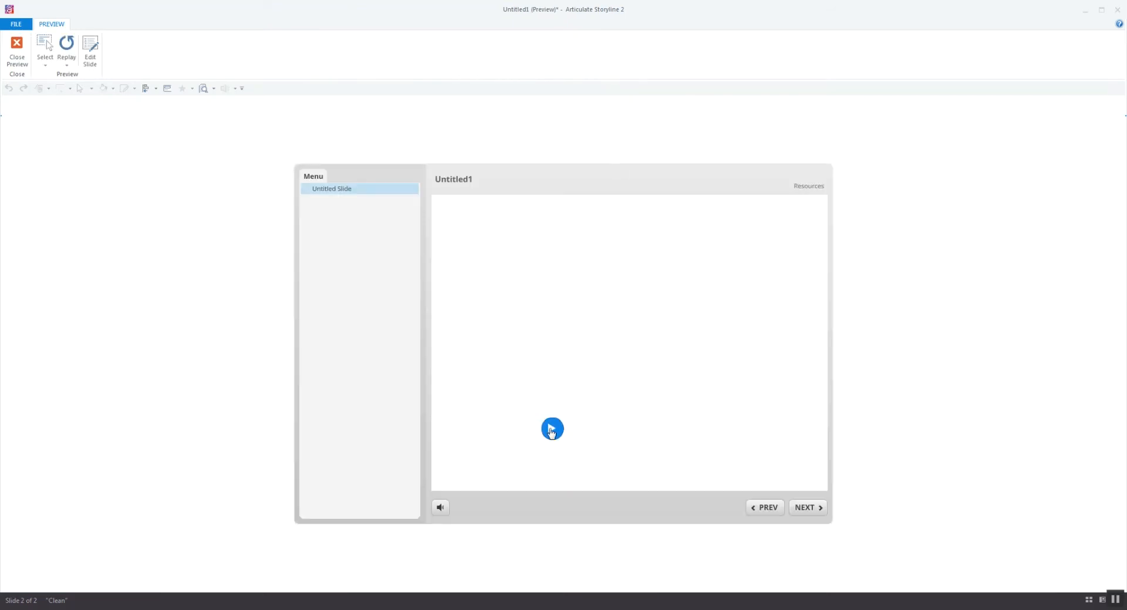
click(550, 430)
click(554, 431)
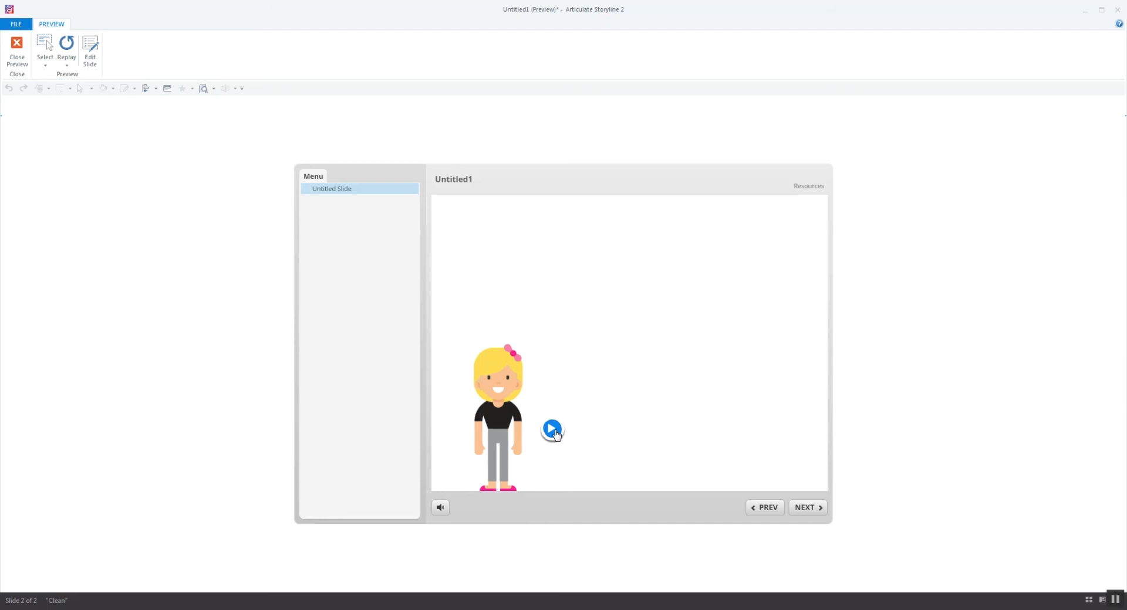
click(553, 431)
click(553, 429)
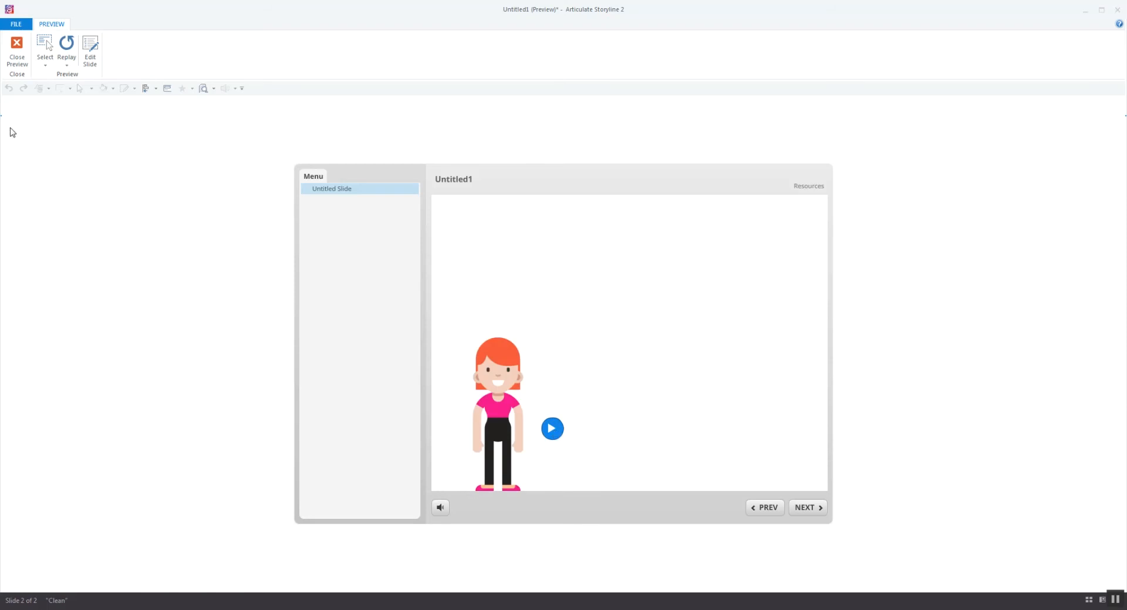
click(17, 48)
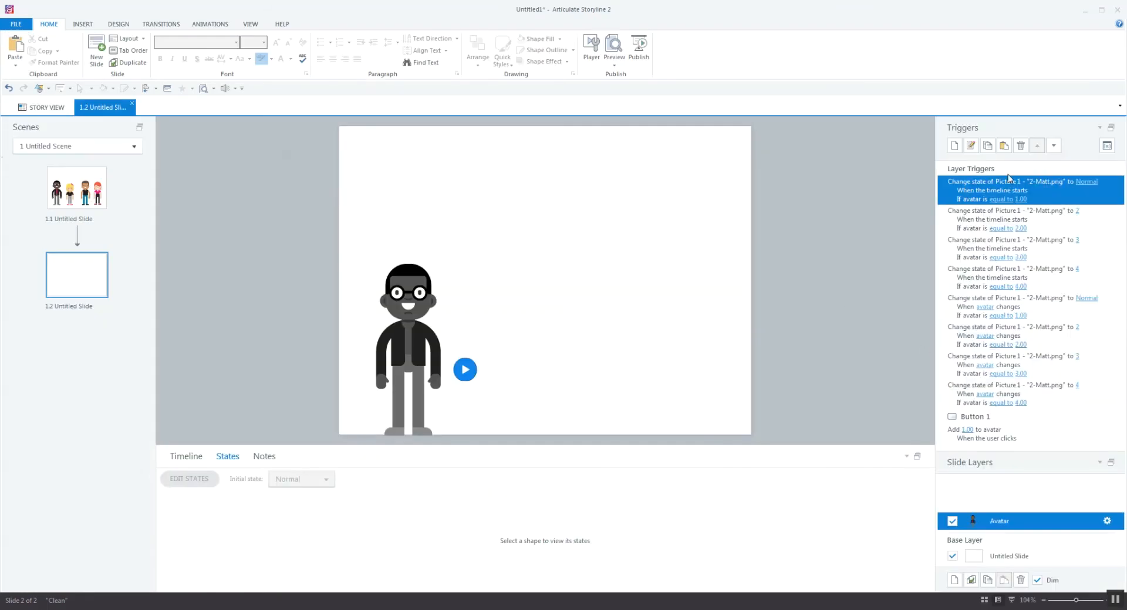
Create a trigger on the Avatar layer that adjusts the avatar variable by assigning it the value 0
click(954, 145)
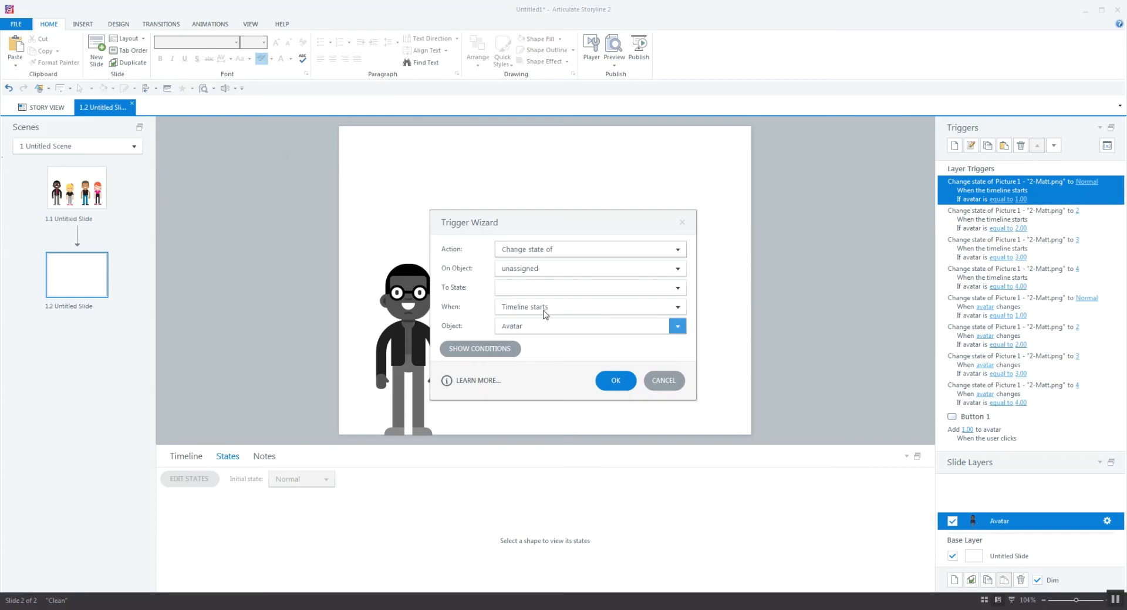
click(528, 252)
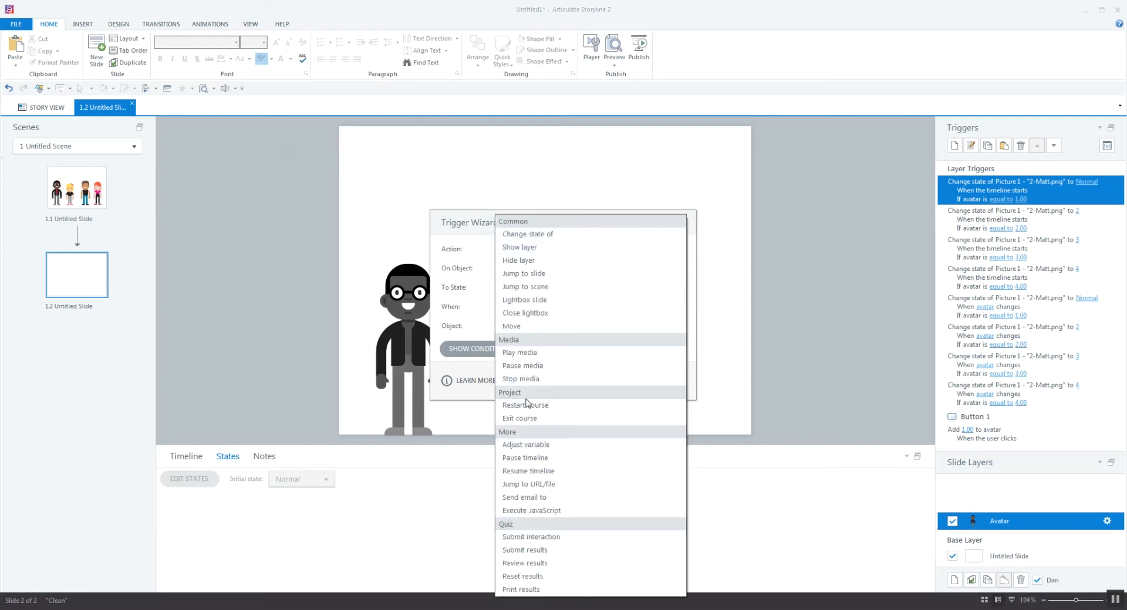
click(528, 445)
click(528, 268)
click(525, 307)
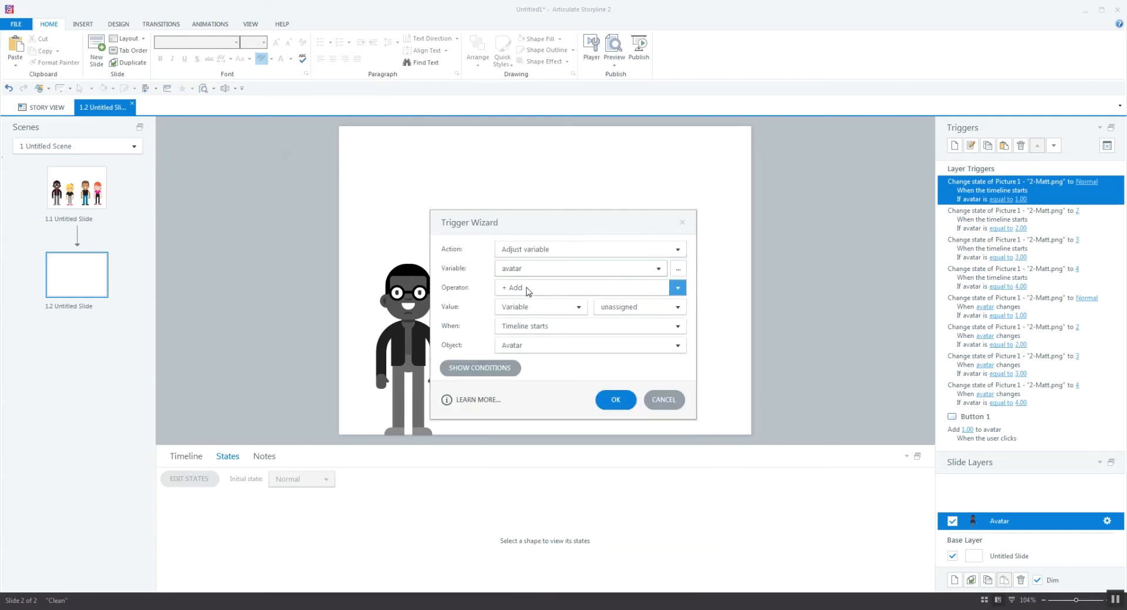
click(525, 289)
click(525, 358)
click(531, 308)
click(527, 318)
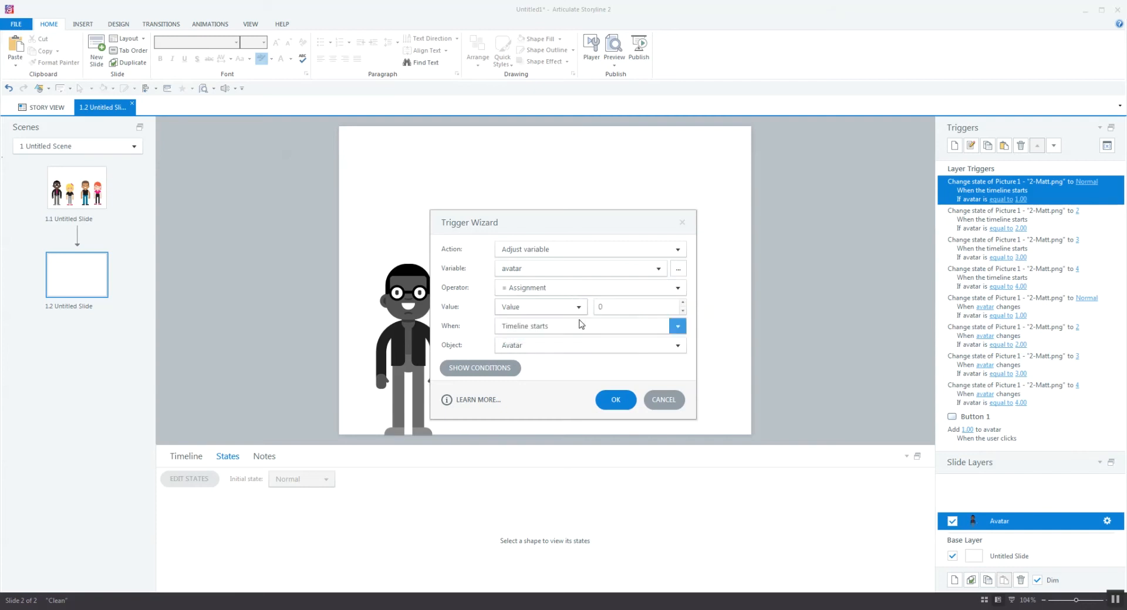
Make the new variable trigger run when the user clicks Button 1 and save it
click(541, 326)
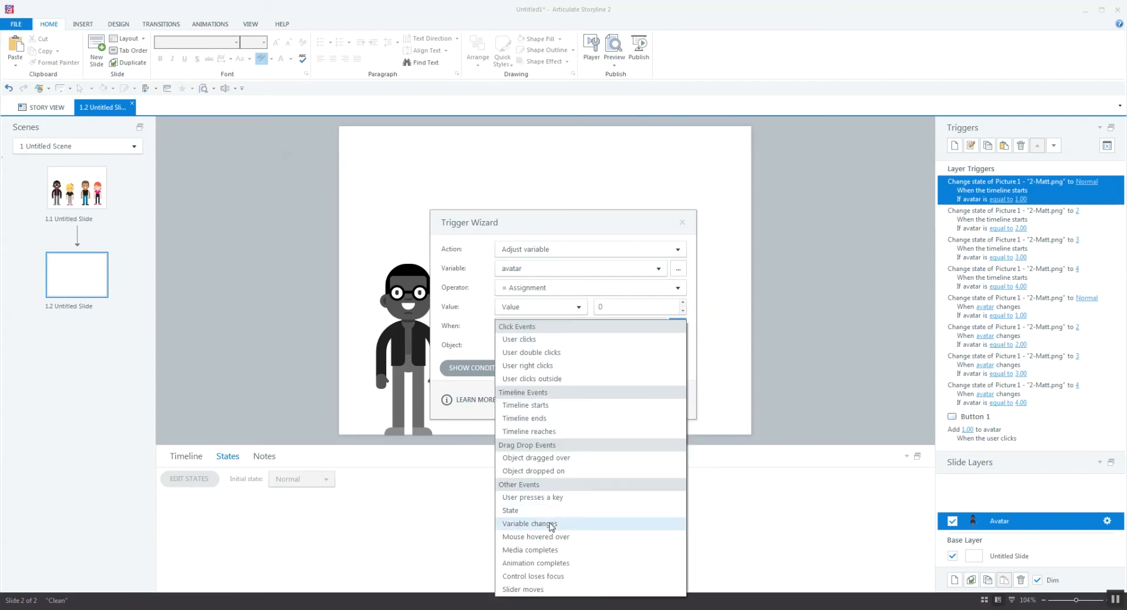
click(537, 341)
click(538, 345)
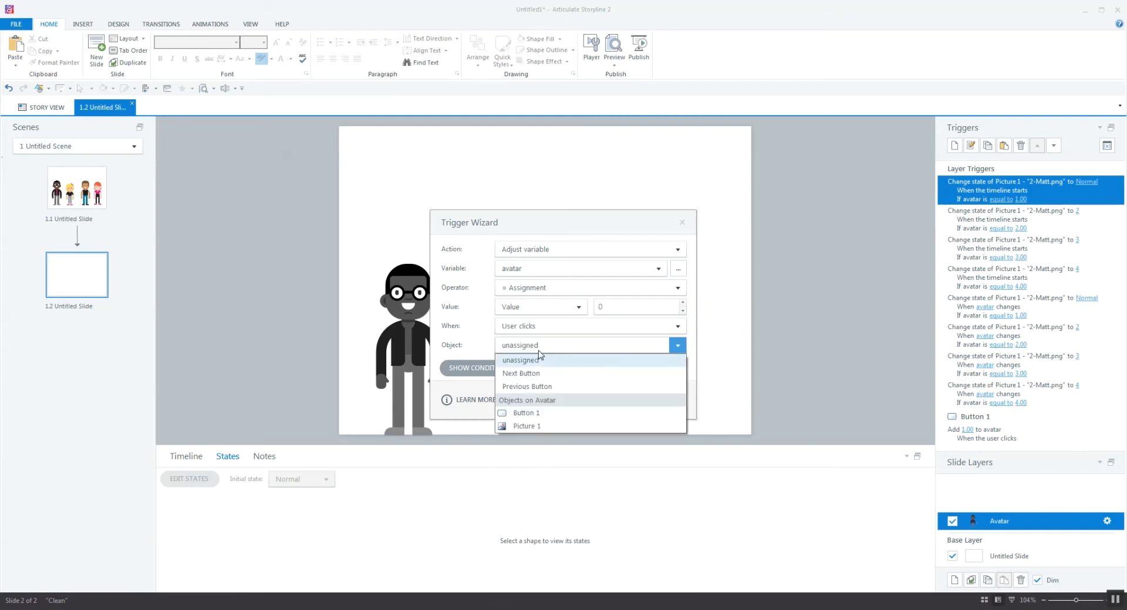
click(538, 413)
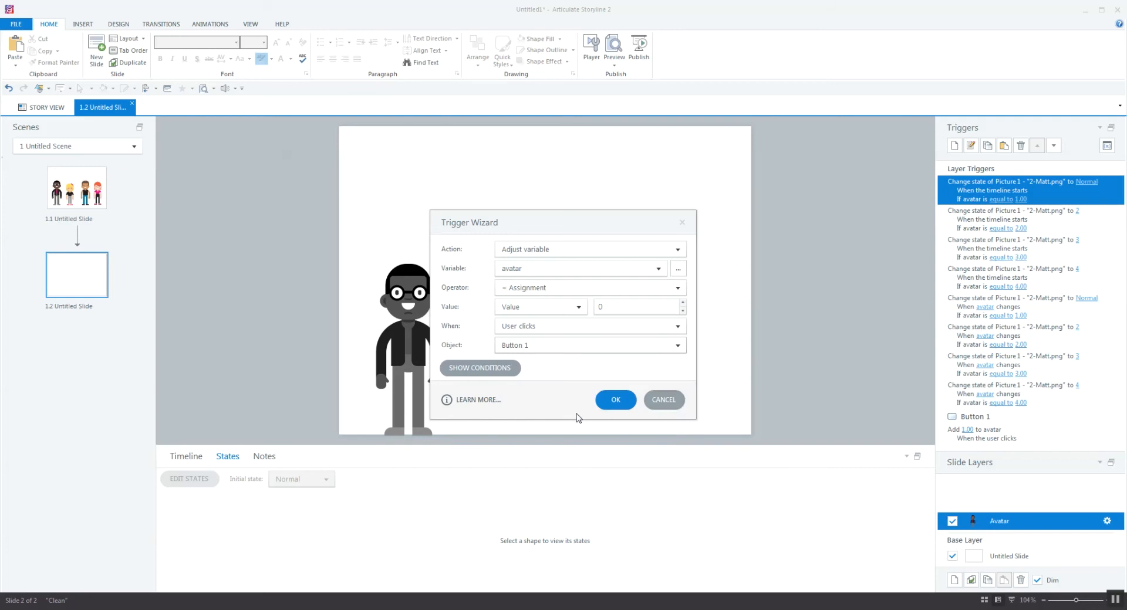
click(607, 401)
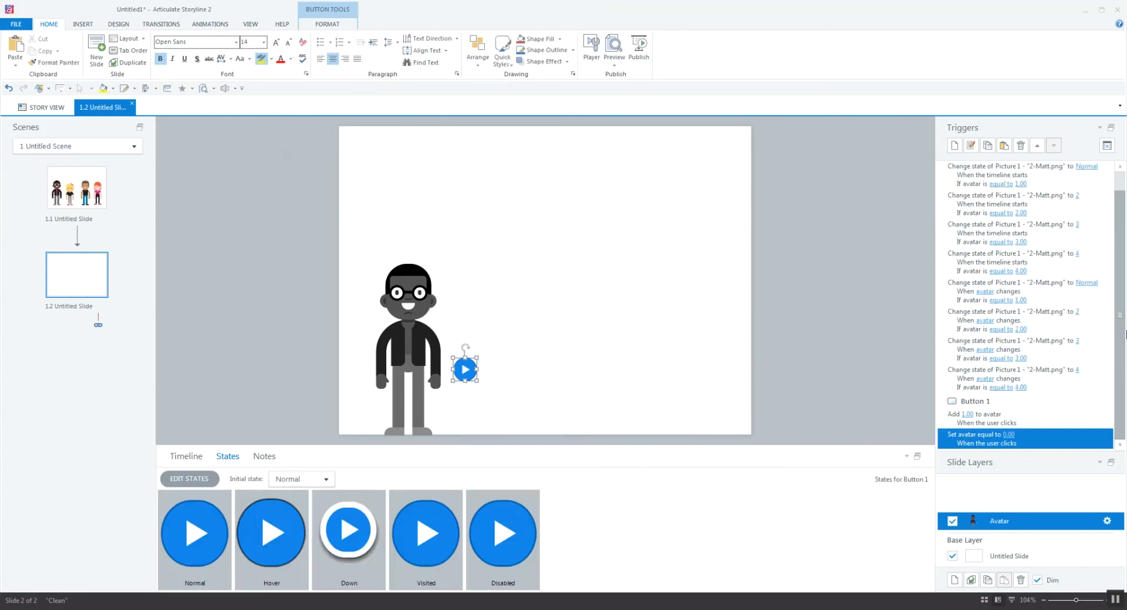
Add a condition to Button 1's Add 1.00 trigger so it runs only if avatar is less than 5
double_click(1004, 424)
click(503, 359)
click(637, 435)
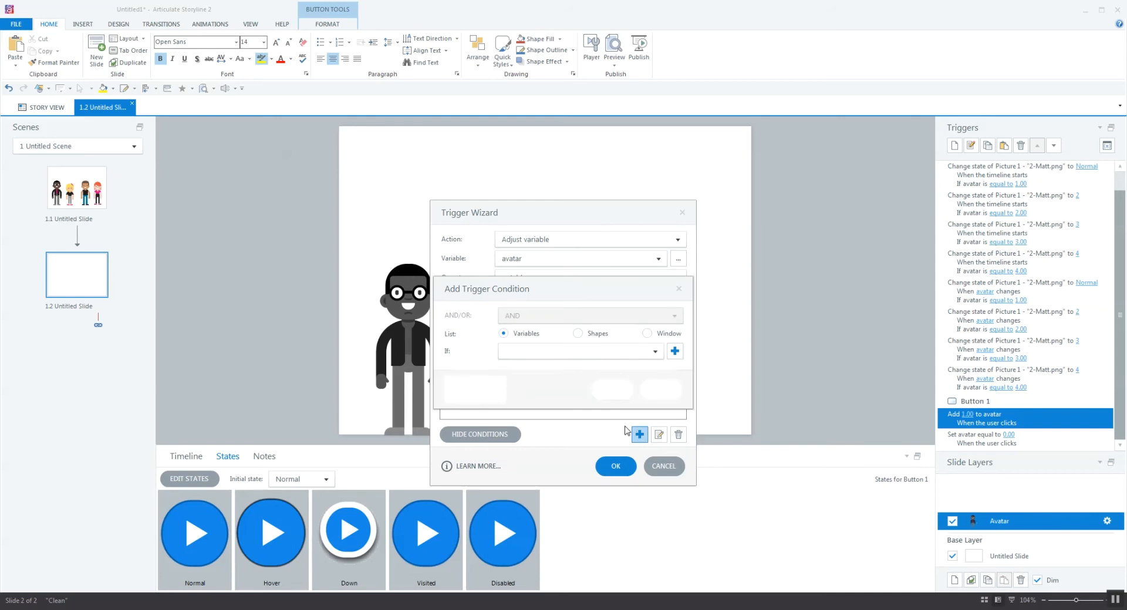
click(544, 351)
click(540, 369)
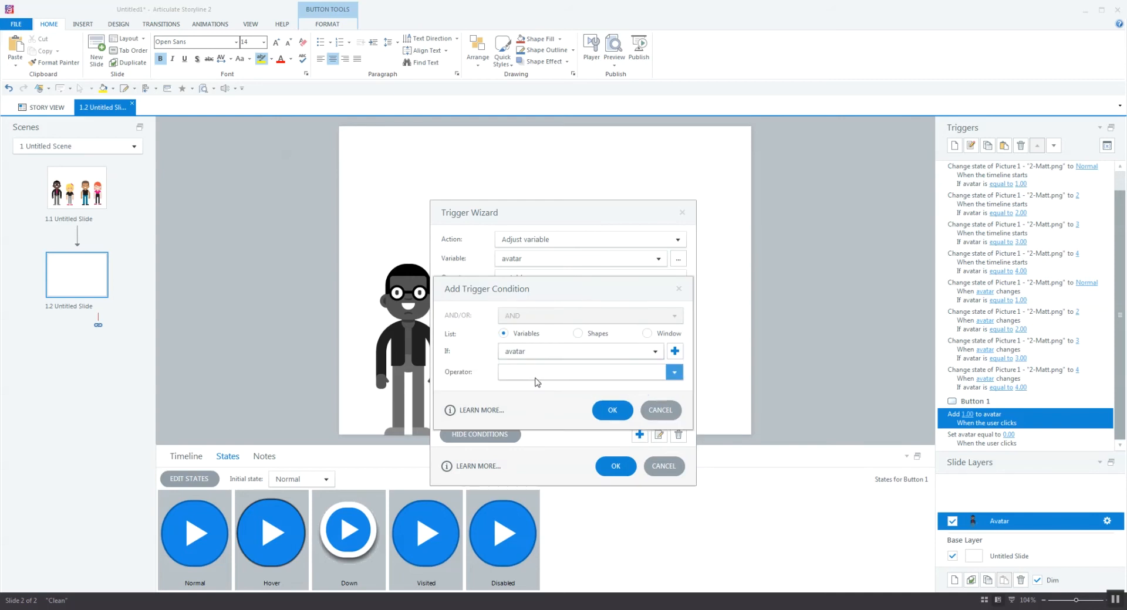
click(535, 376)
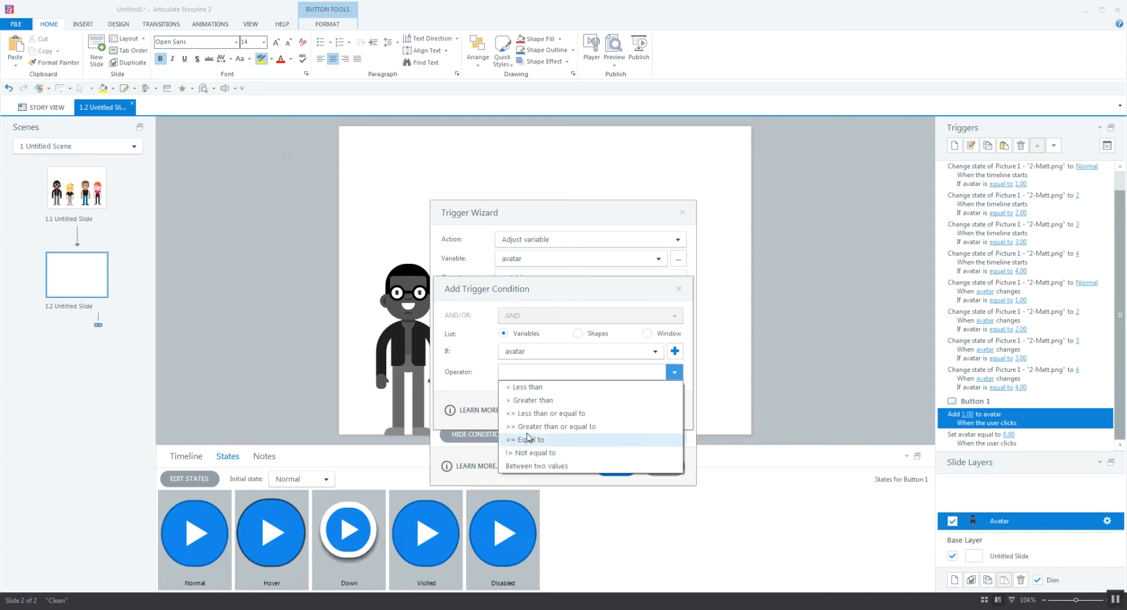
click(533, 388)
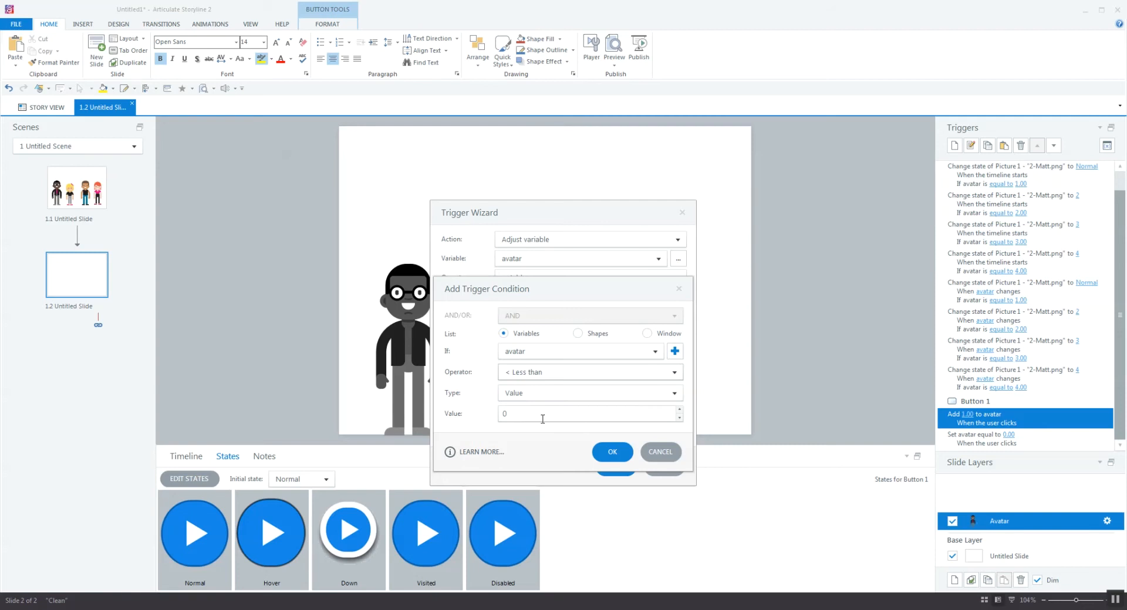
double_click(522, 414)
click(613, 452)
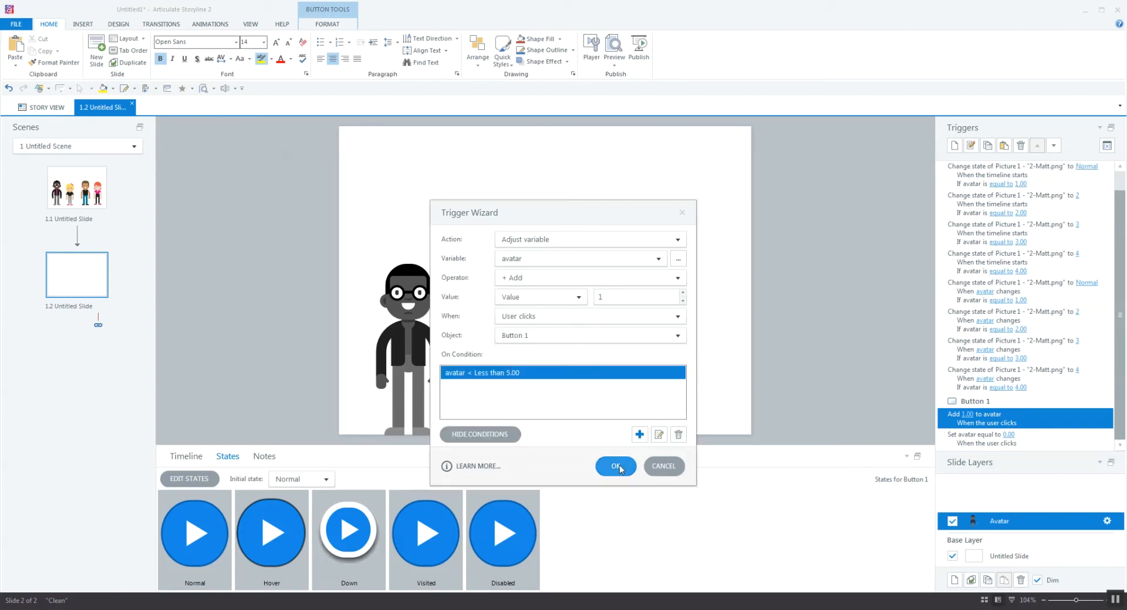
click(616, 466)
Add a condition to Button 1's set-avatar trigger so it runs only if avatar is greater than or equal to 5
scroll(1103, 390, down, 1)
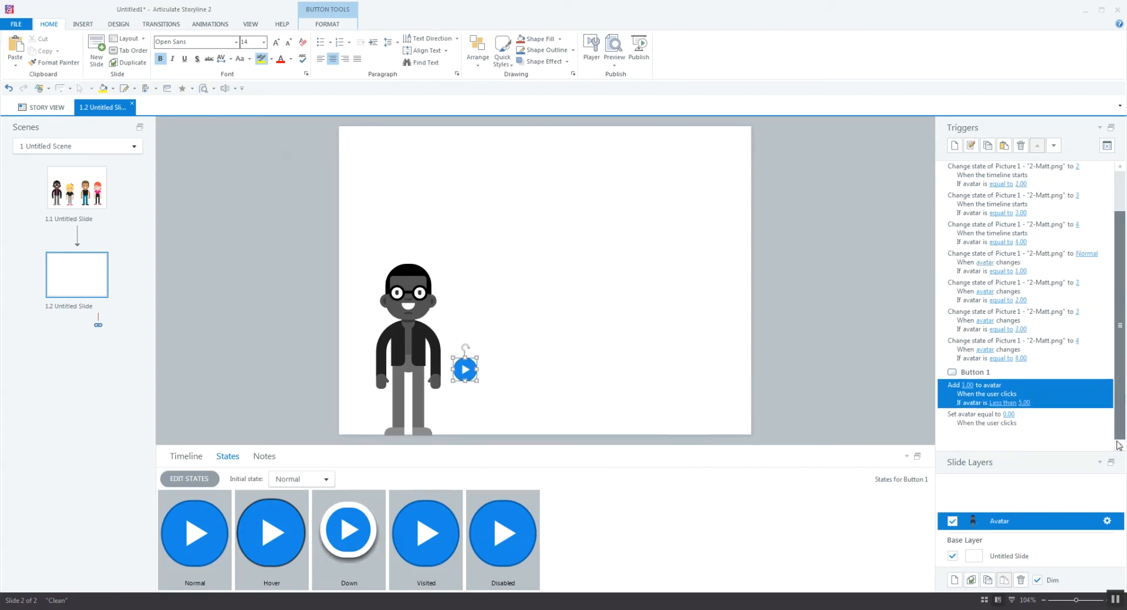
click(976, 427)
double_click(976, 428)
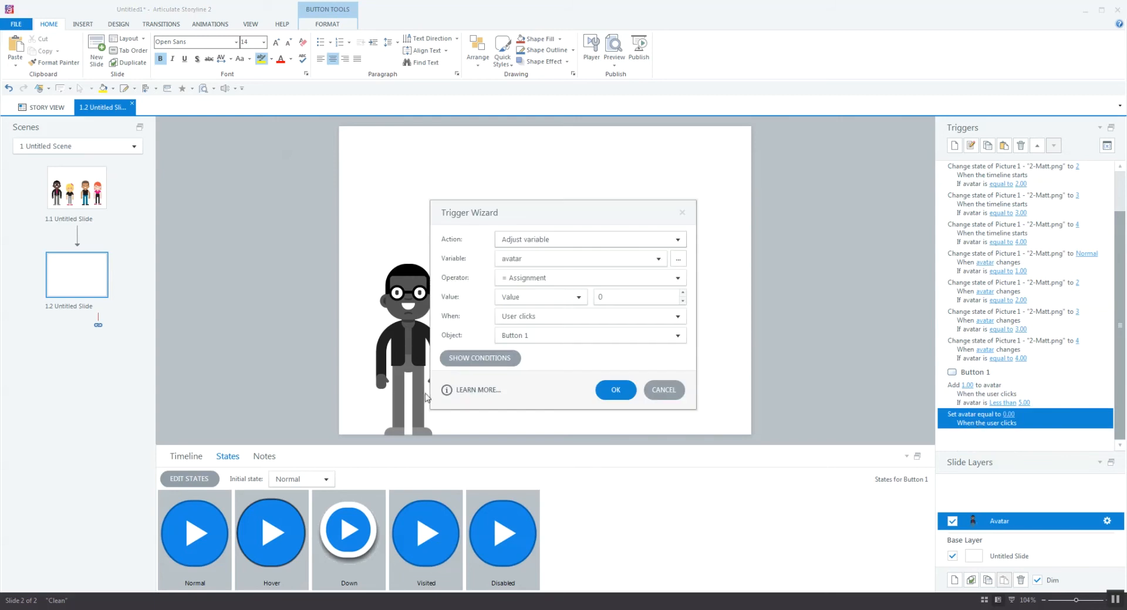
click(464, 355)
click(639, 434)
click(587, 352)
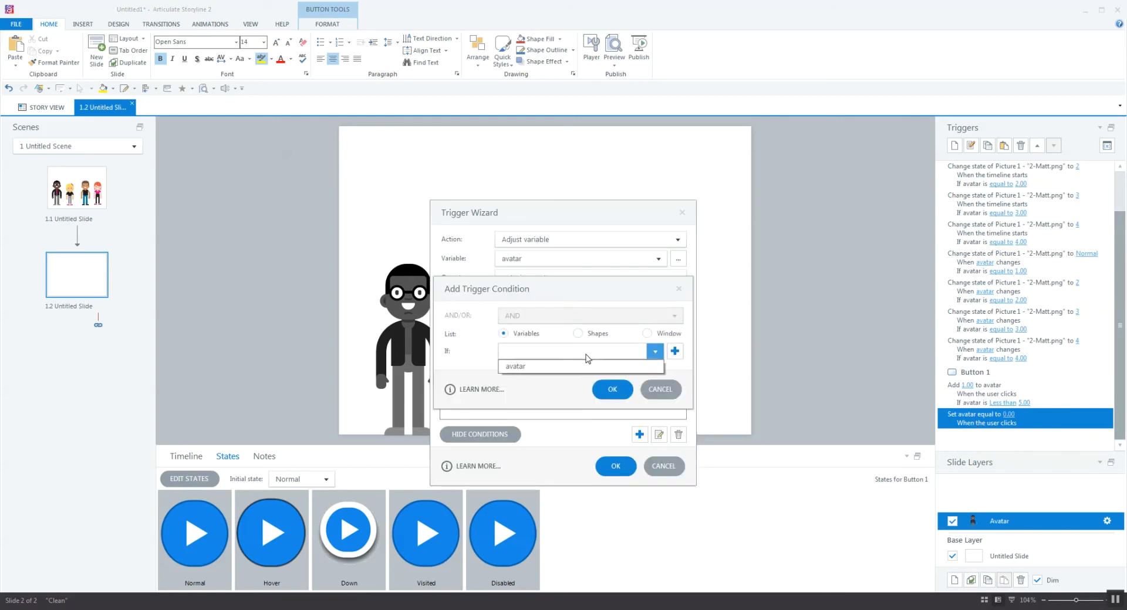
click(572, 366)
click(557, 374)
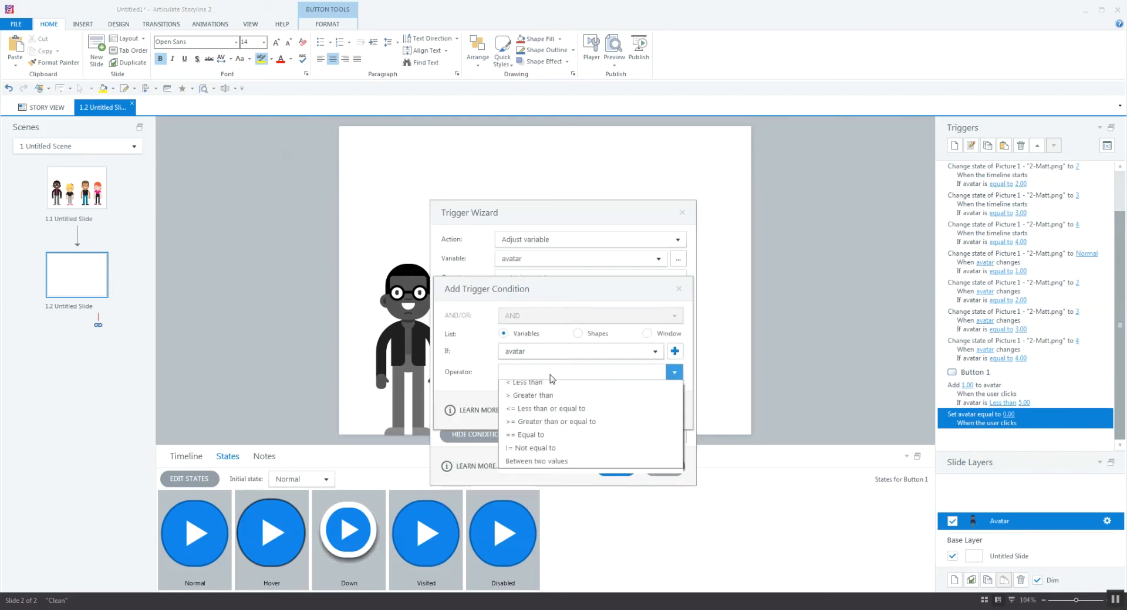
click(545, 428)
click(543, 412)
text(5)
key(Return)
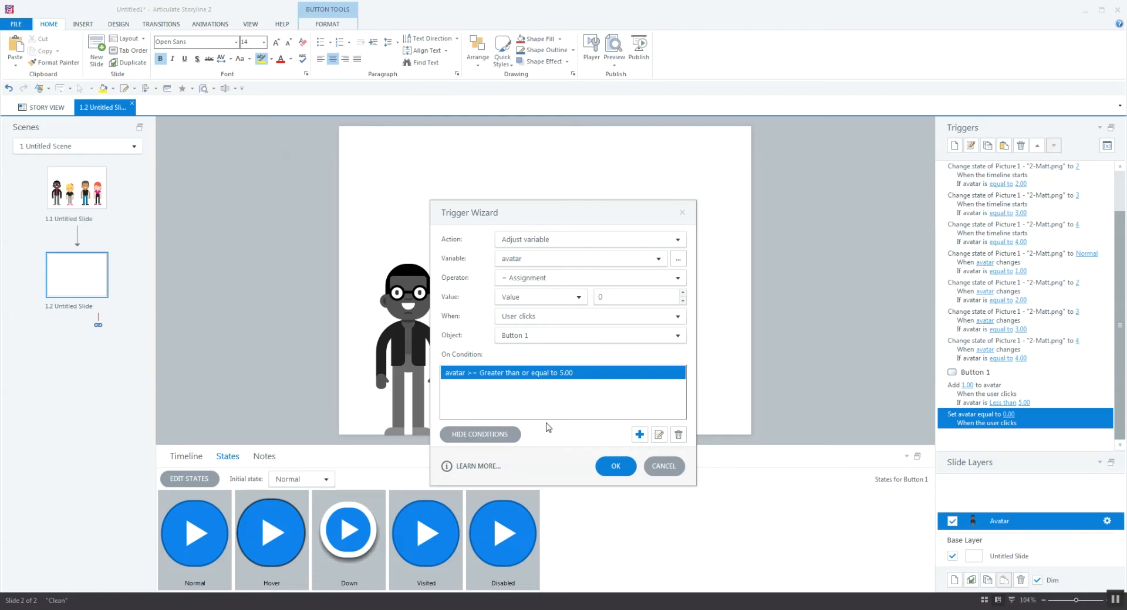
click(616, 466)
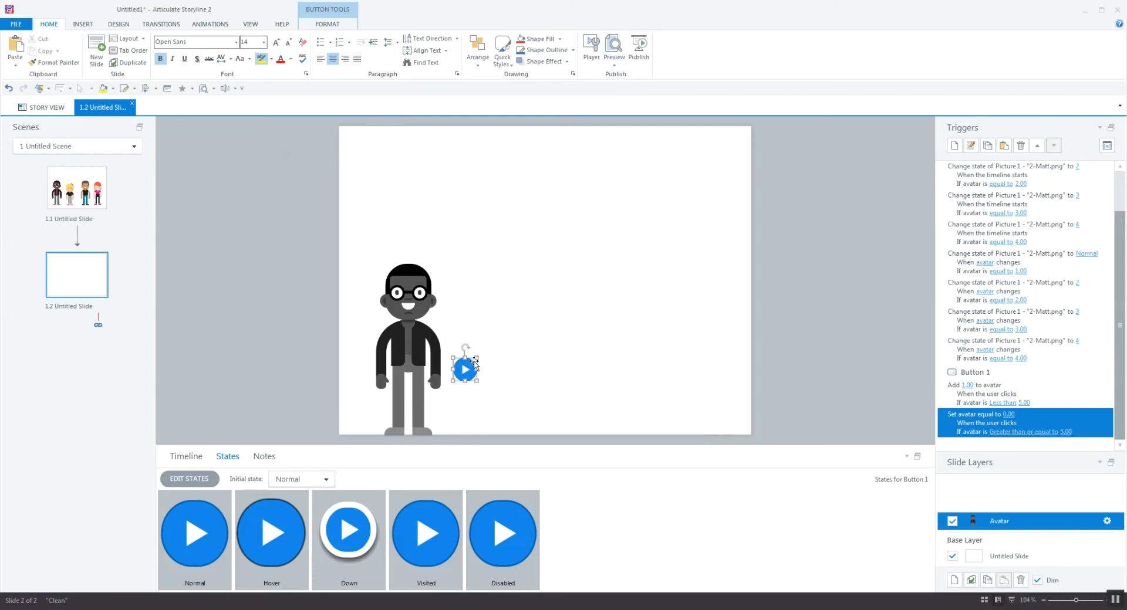
Insert a text box in the slide's upper right area containing a reference to the avatar variable
click(187, 458)
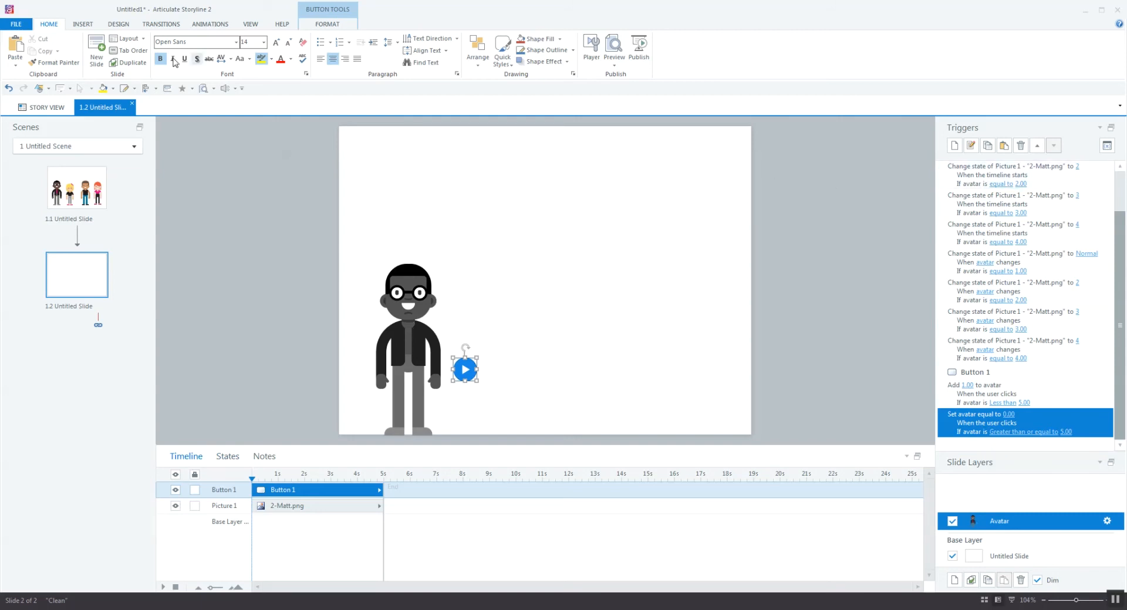
click(83, 24)
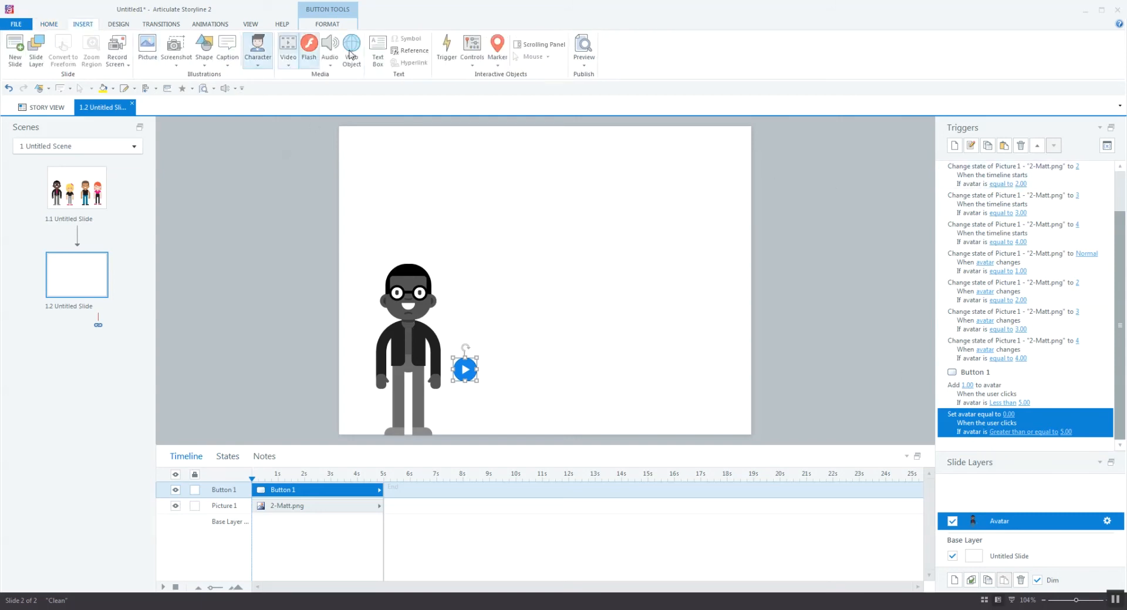
click(378, 50)
click(567, 203)
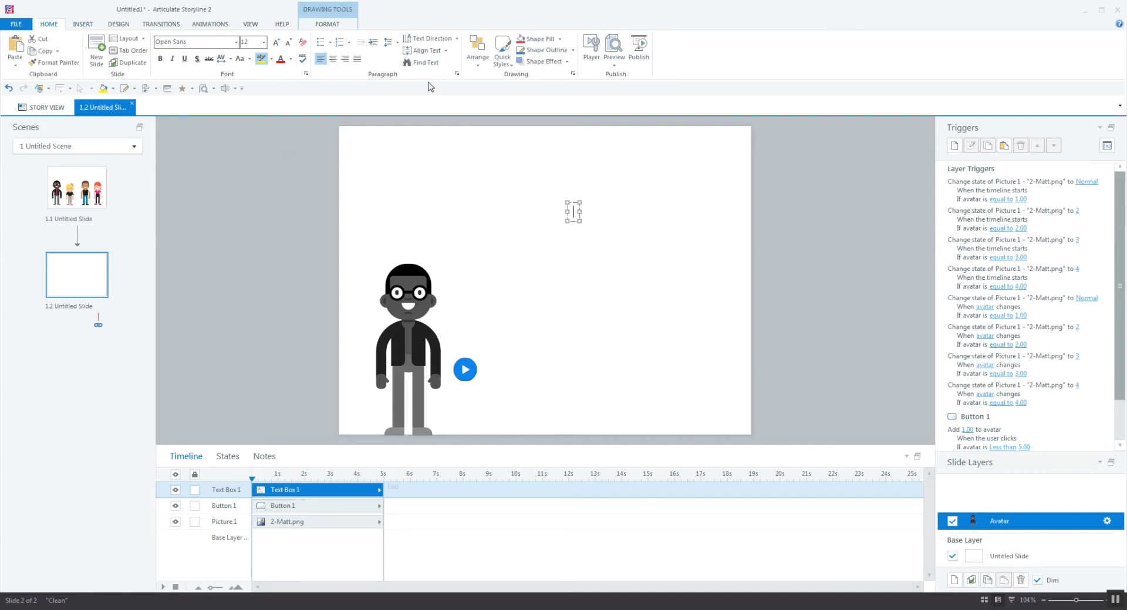
click(83, 24)
click(410, 51)
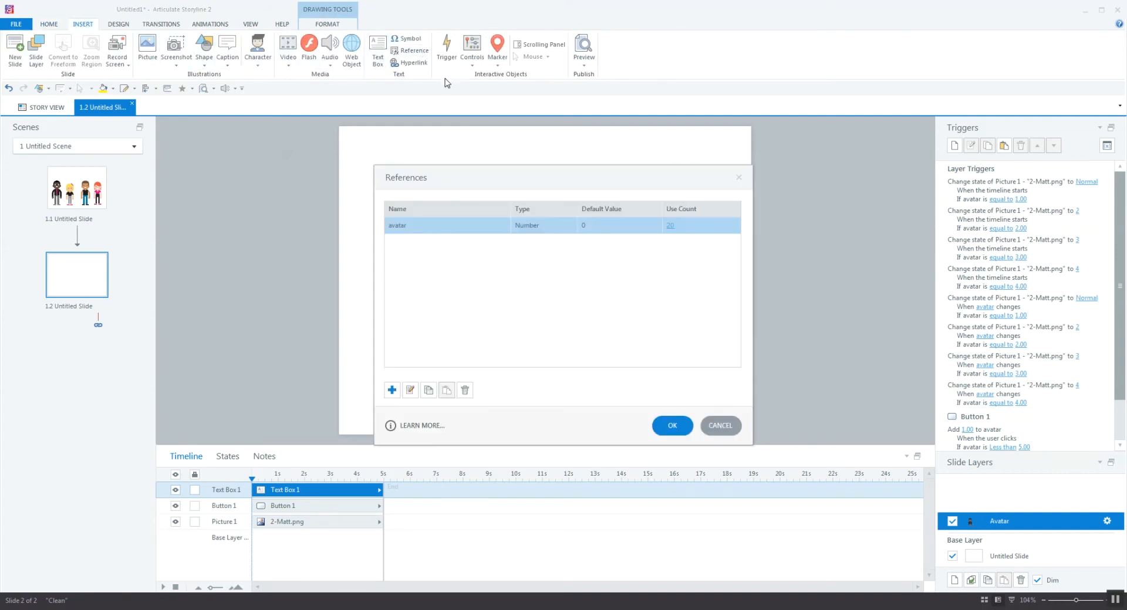
click(672, 425)
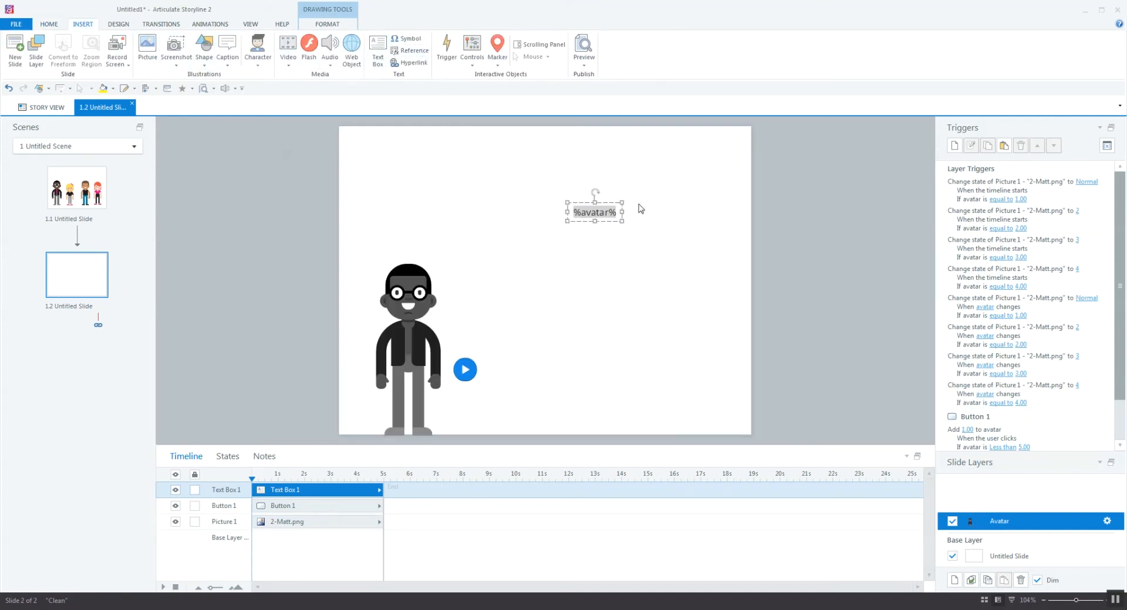
Preview the slide, cycle through the avatars with the round button while watching the variable reference, and close the preview
click(584, 66)
click(593, 86)
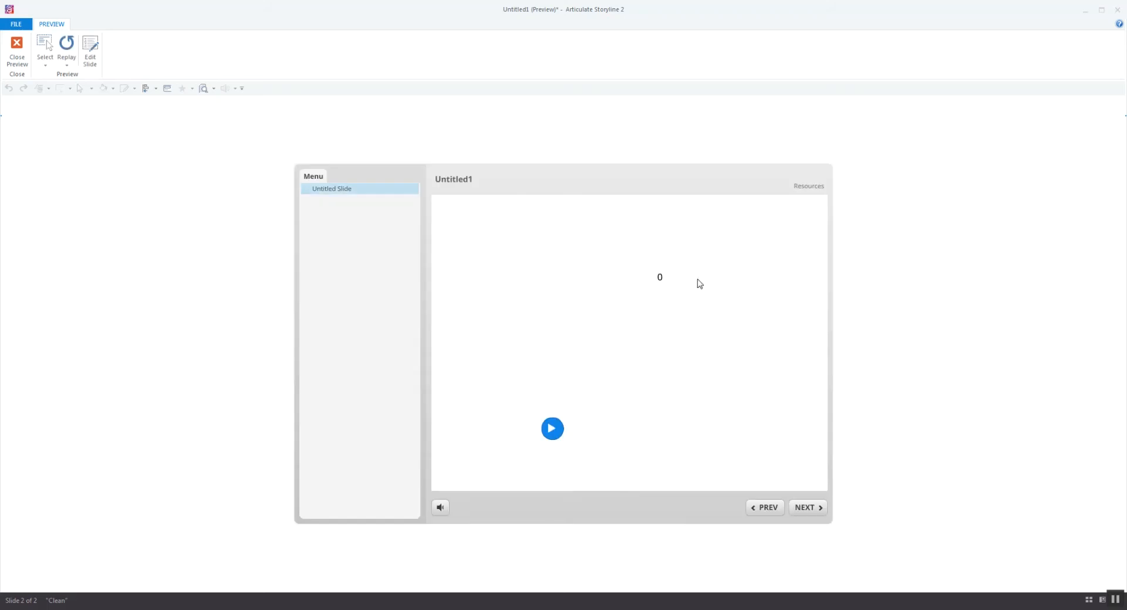
click(551, 430)
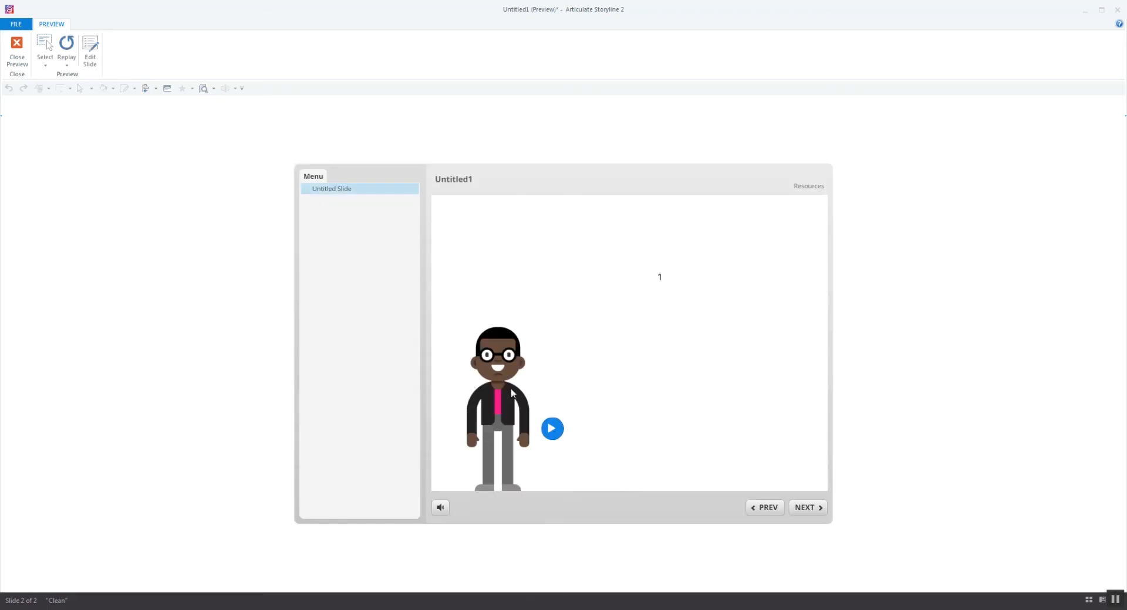
click(555, 429)
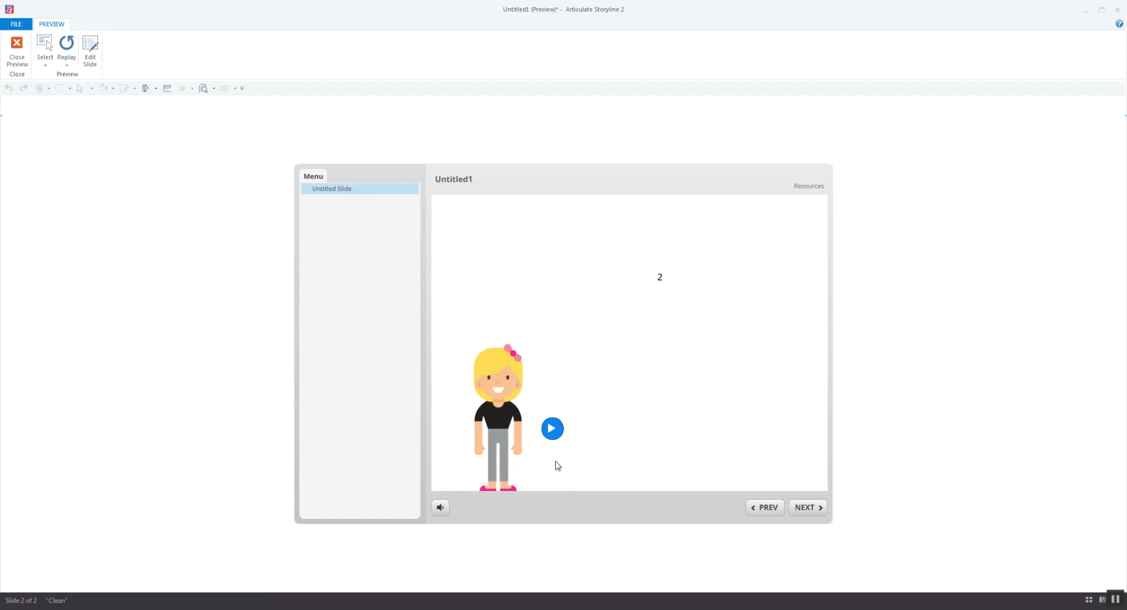
click(551, 430)
click(555, 430)
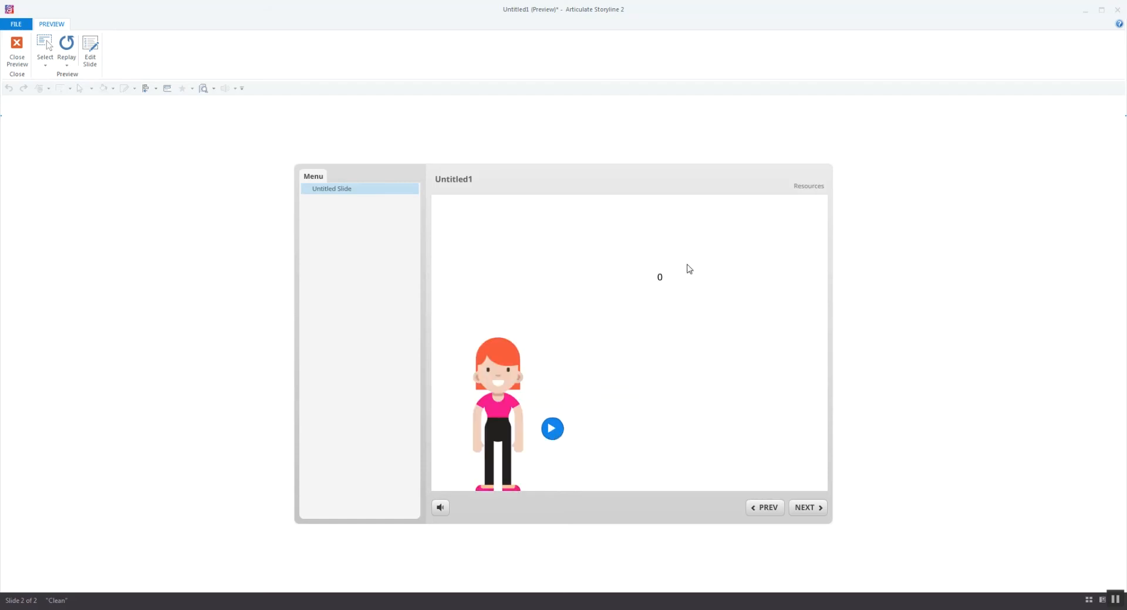
click(555, 432)
click(553, 431)
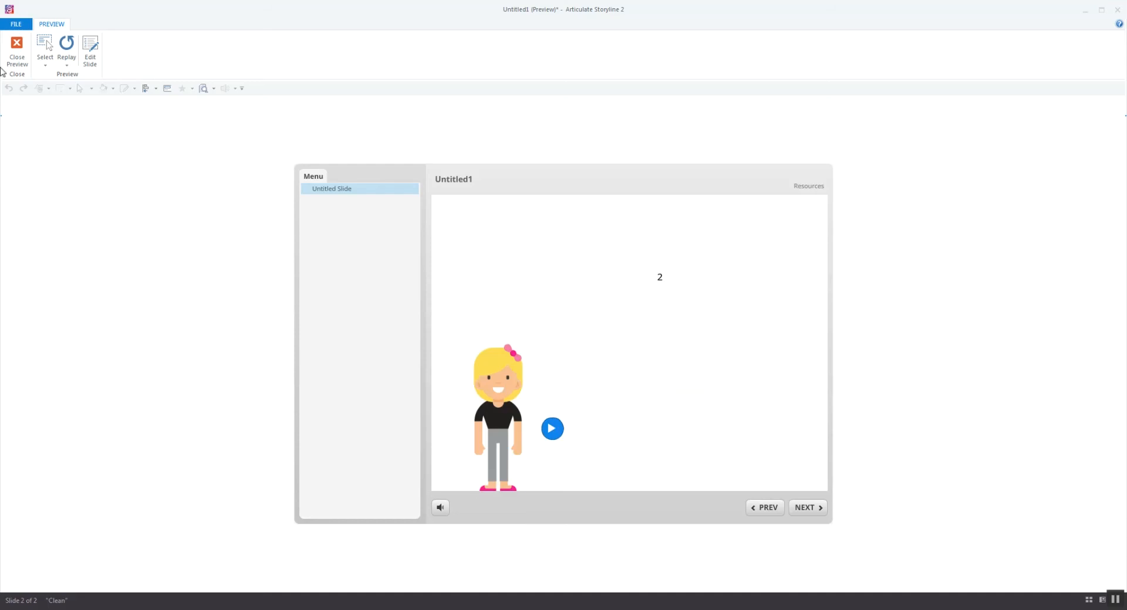
click(16, 52)
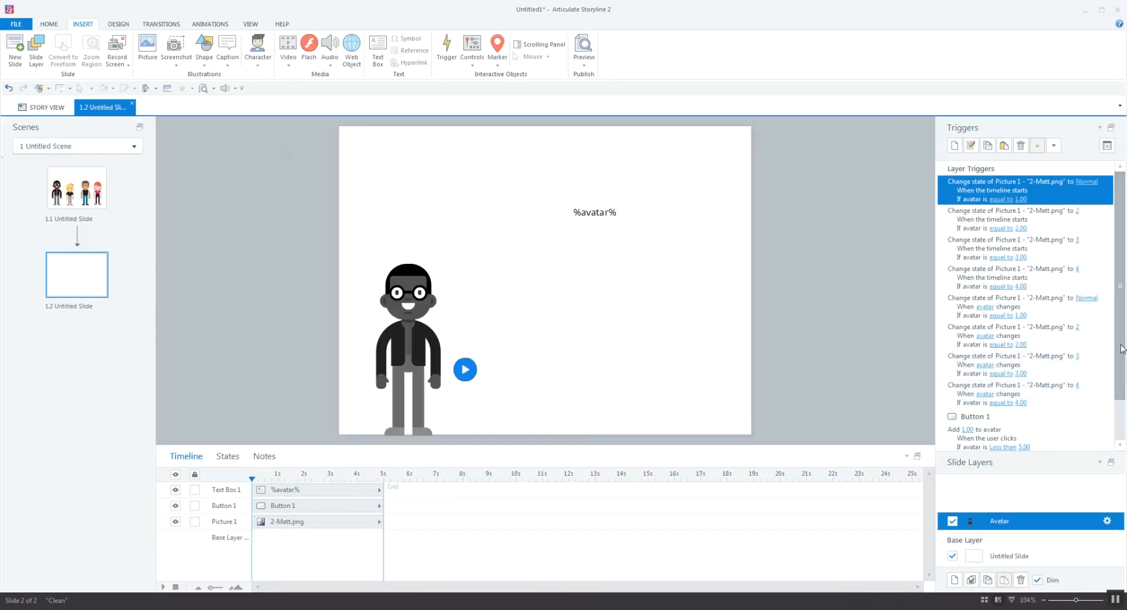
Change the assigned value in Button 1's set-avatar trigger to 1
scroll(1123, 349, down, 2)
click(998, 417)
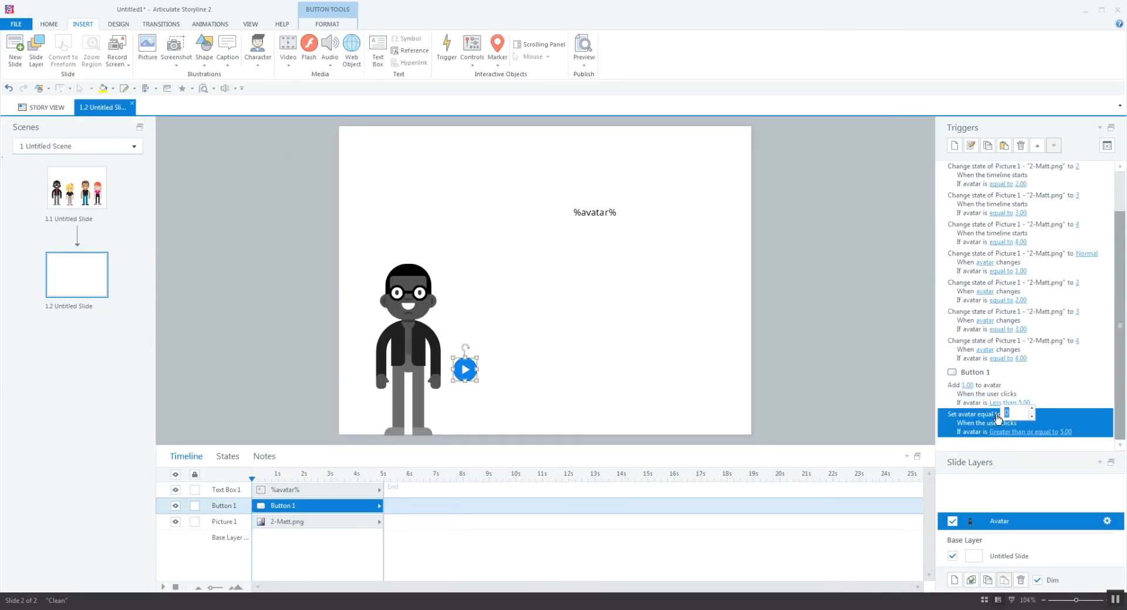
key(Return)
Duplicate the round button to the left side of the avatar and change the copy's icon to a left-pointing triangle
click(480, 382)
click(474, 377)
key(ctrl+d)
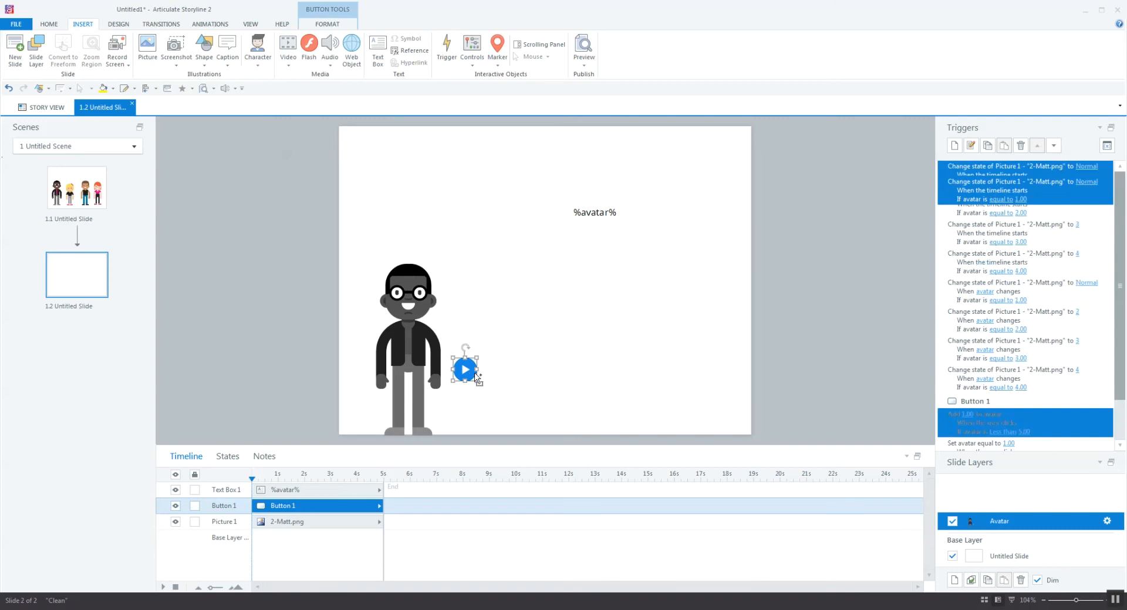
drag(481, 380, 369, 376)
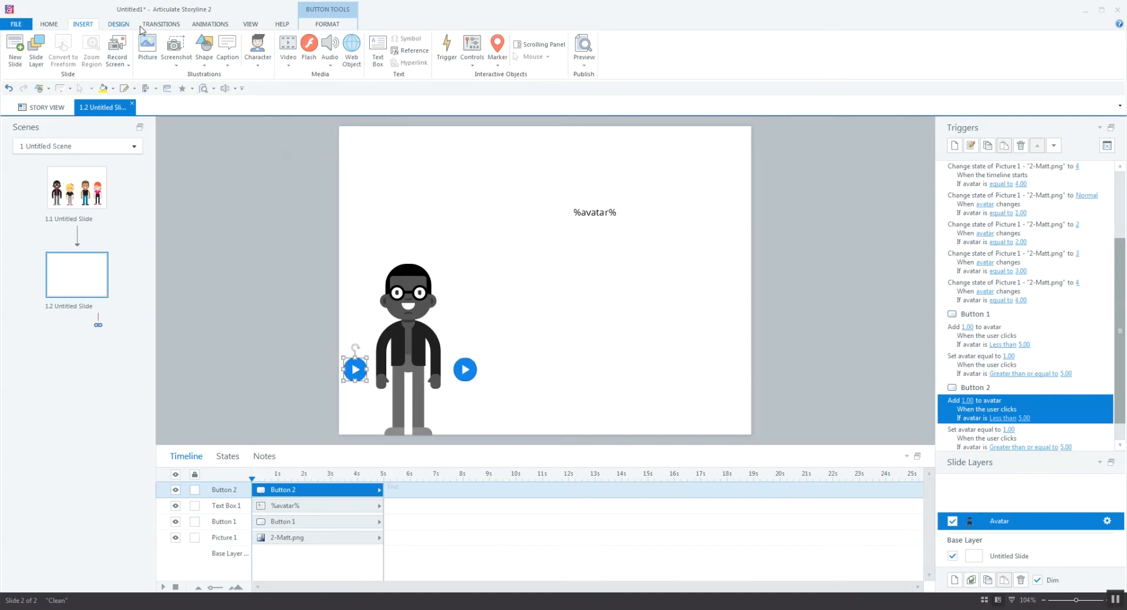
click(327, 24)
click(132, 68)
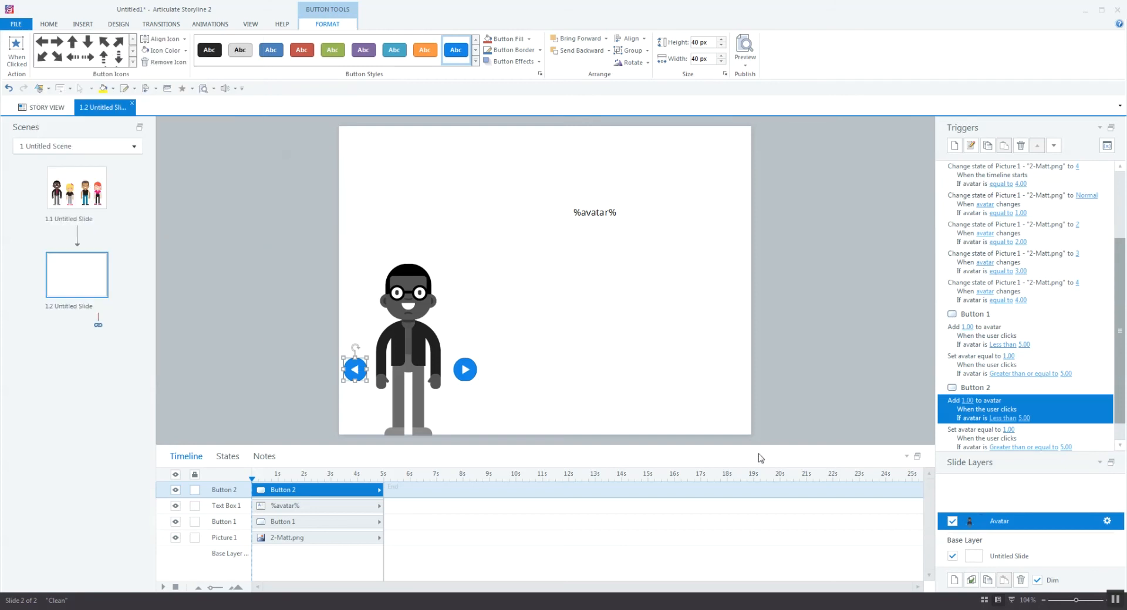
Change Button 2's add trigger to subtract 1 from avatar on the condition that avatar is greater than 0
double_click(1005, 410)
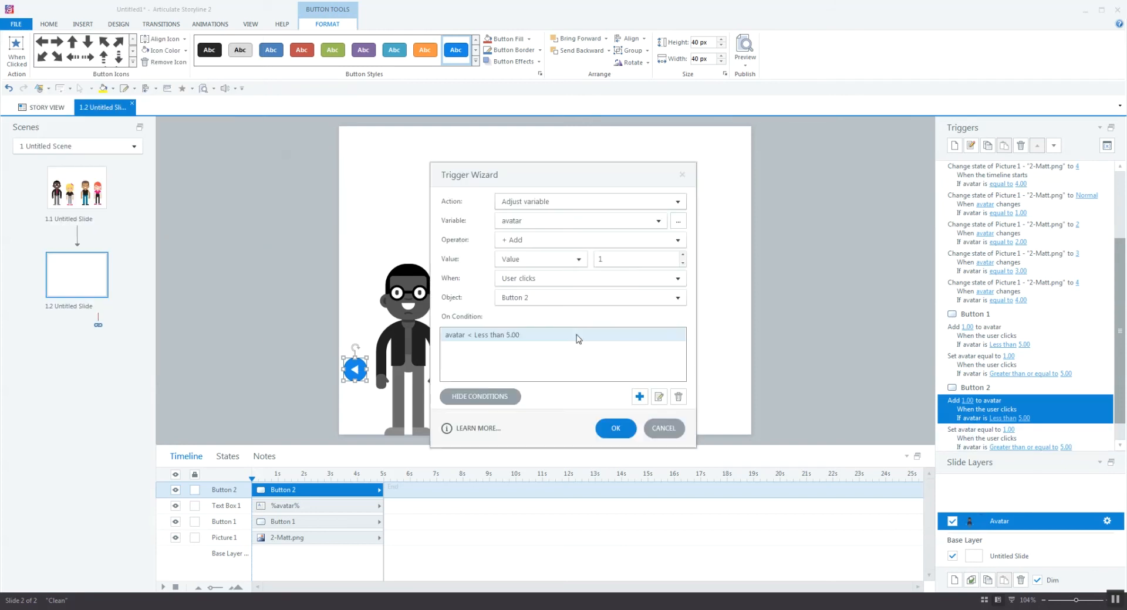
click(542, 240)
click(530, 268)
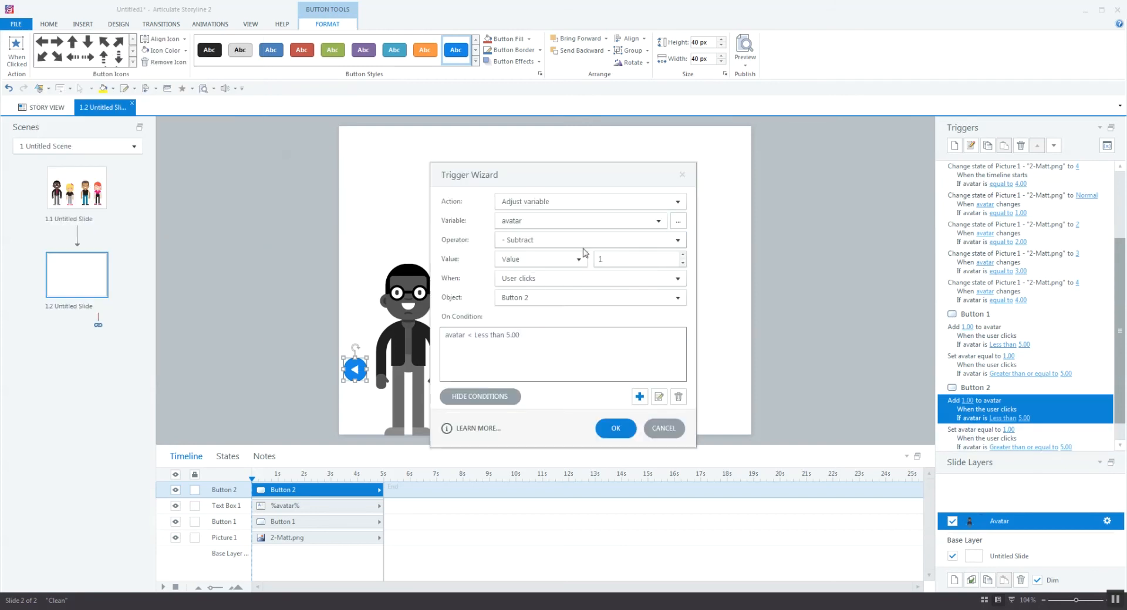
double_click(512, 337)
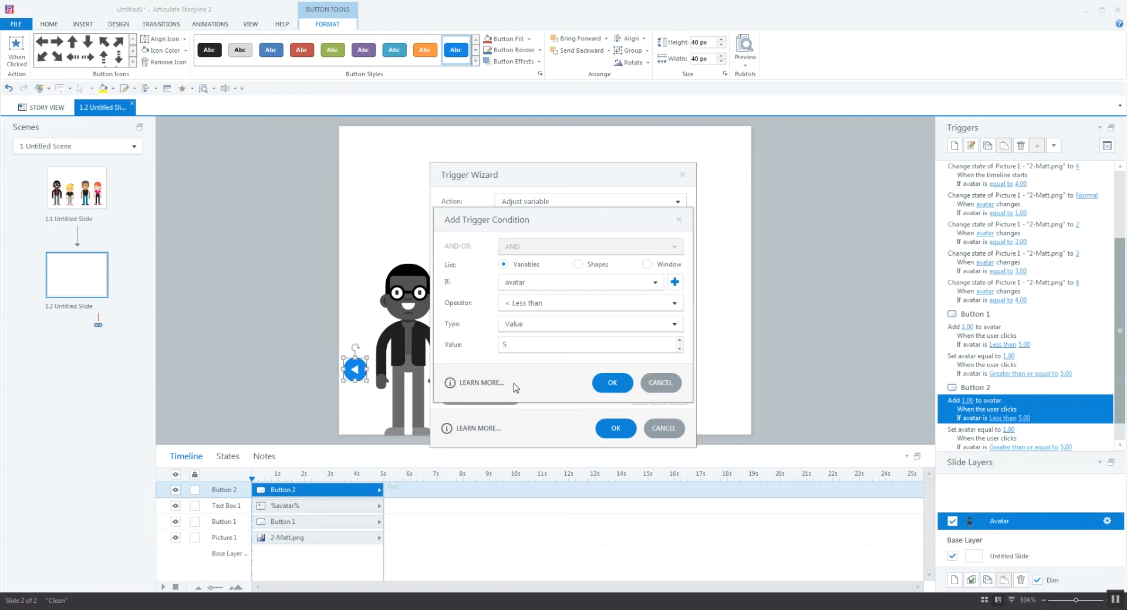
click(538, 305)
click(533, 332)
key(Return)
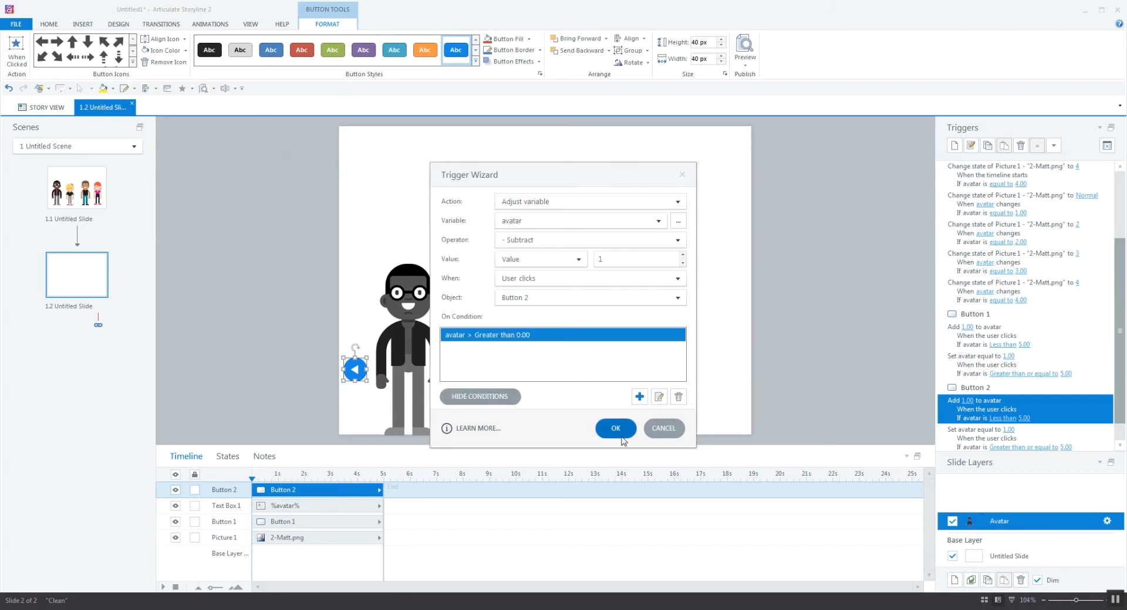
click(614, 429)
Edit Button 2's set-avatar trigger to assign 5 on the condition that avatar is less than or equal to 0
scroll(977, 405, down, 1)
double_click(977, 405)
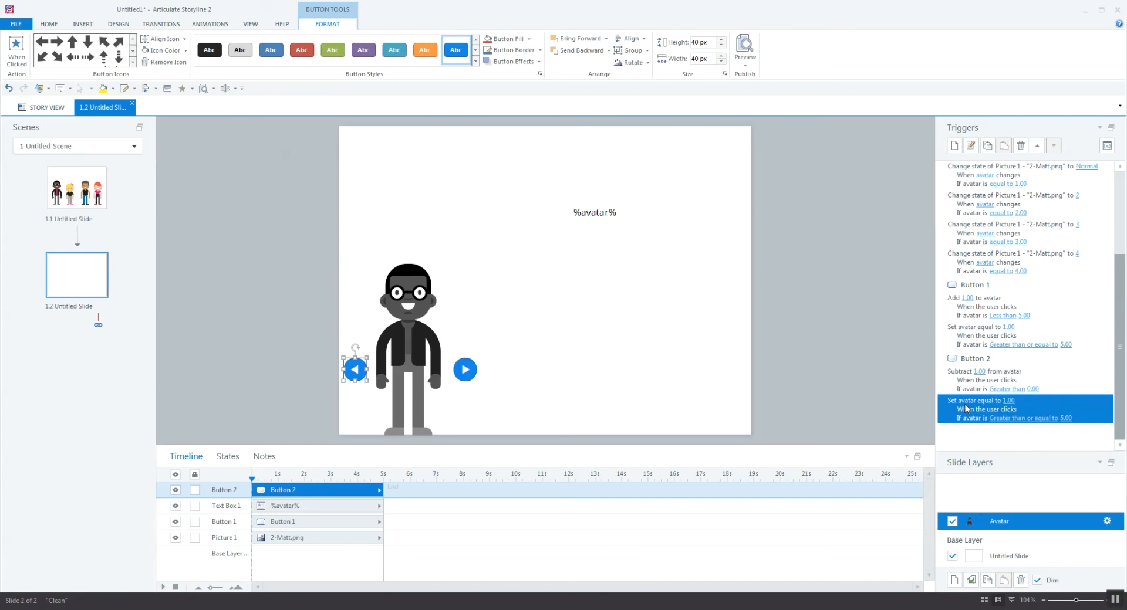
drag(607, 256, 593, 261)
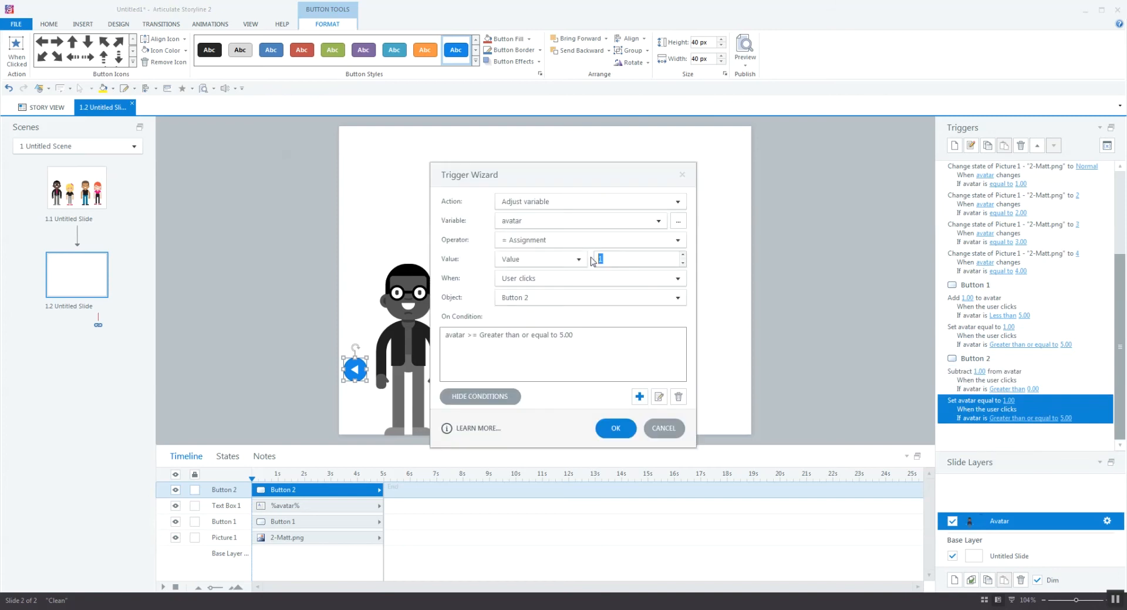
text(5)
click(534, 338)
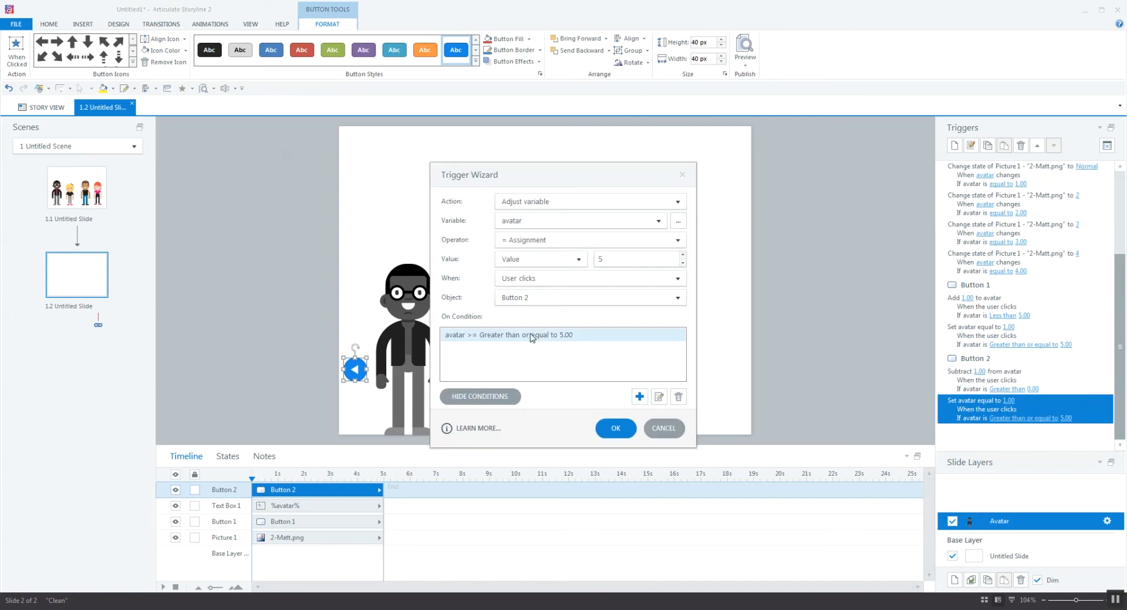
double_click(533, 338)
click(534, 303)
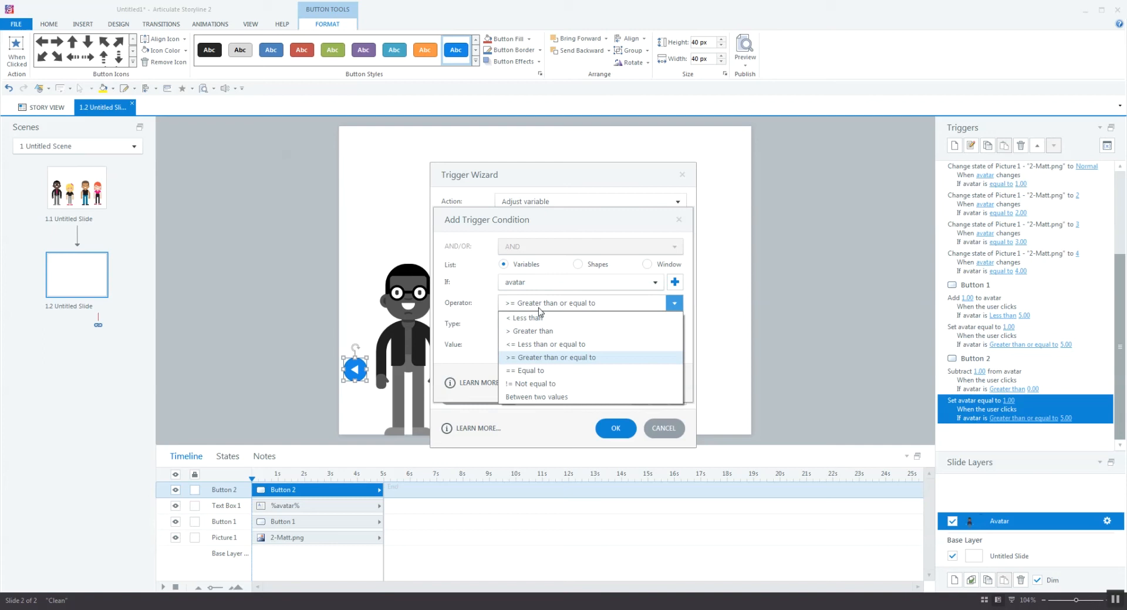
click(543, 344)
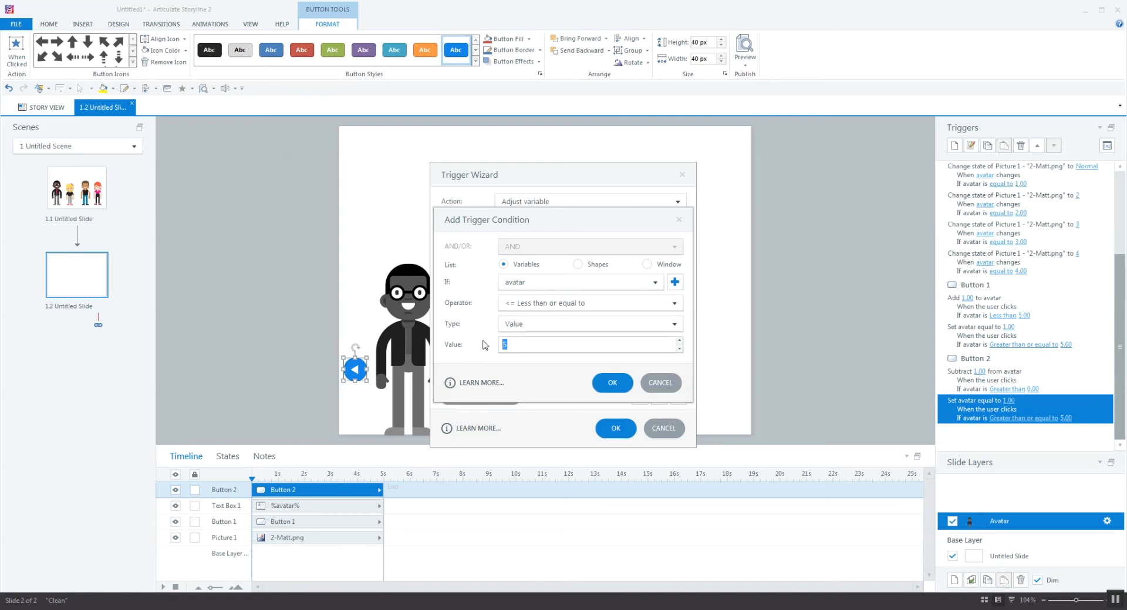
text(0)
key(Return)
click(615, 428)
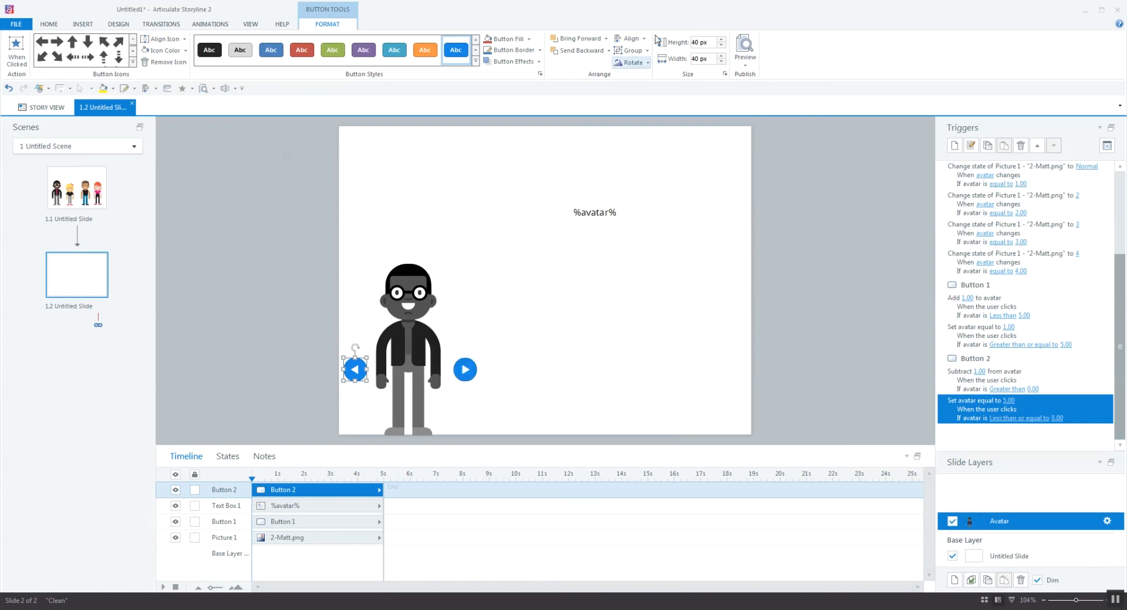
Preview the slide, cycle through the avatars with the forward and back buttons, and close the preview
click(745, 63)
click(752, 77)
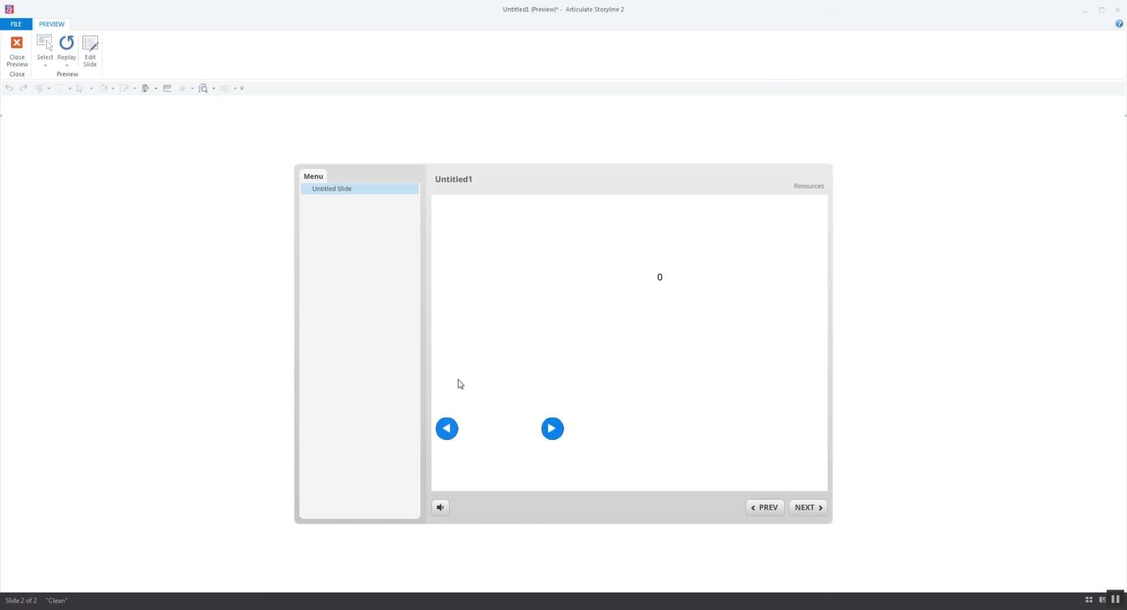
click(548, 432)
click(553, 428)
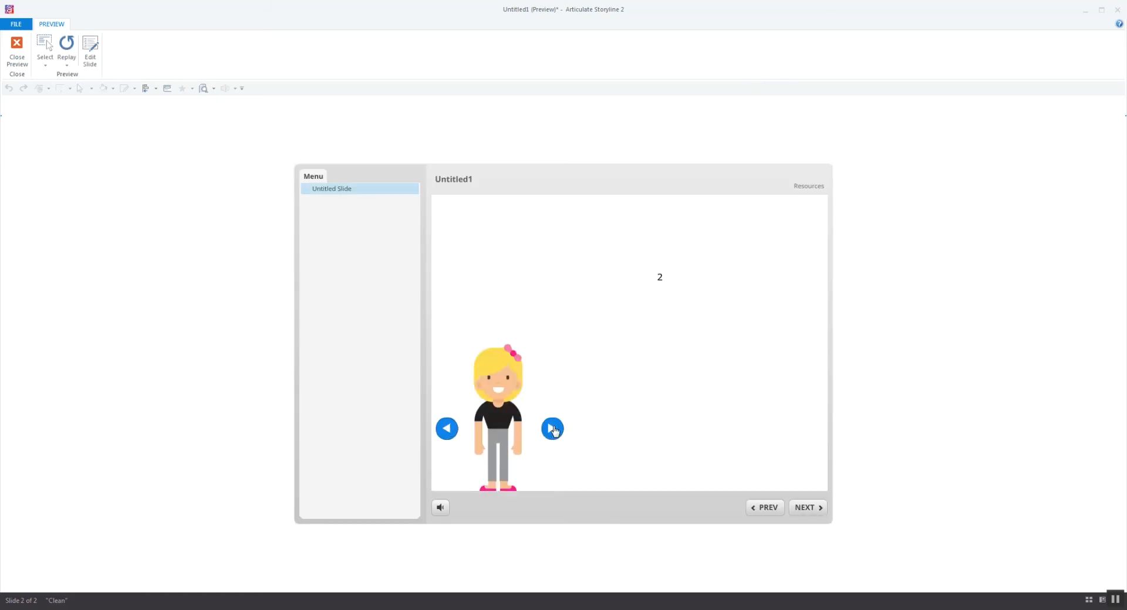
click(553, 428)
click(553, 427)
click(553, 427)
click(553, 429)
click(552, 429)
click(447, 431)
click(446, 430)
click(446, 431)
click(446, 430)
click(446, 430)
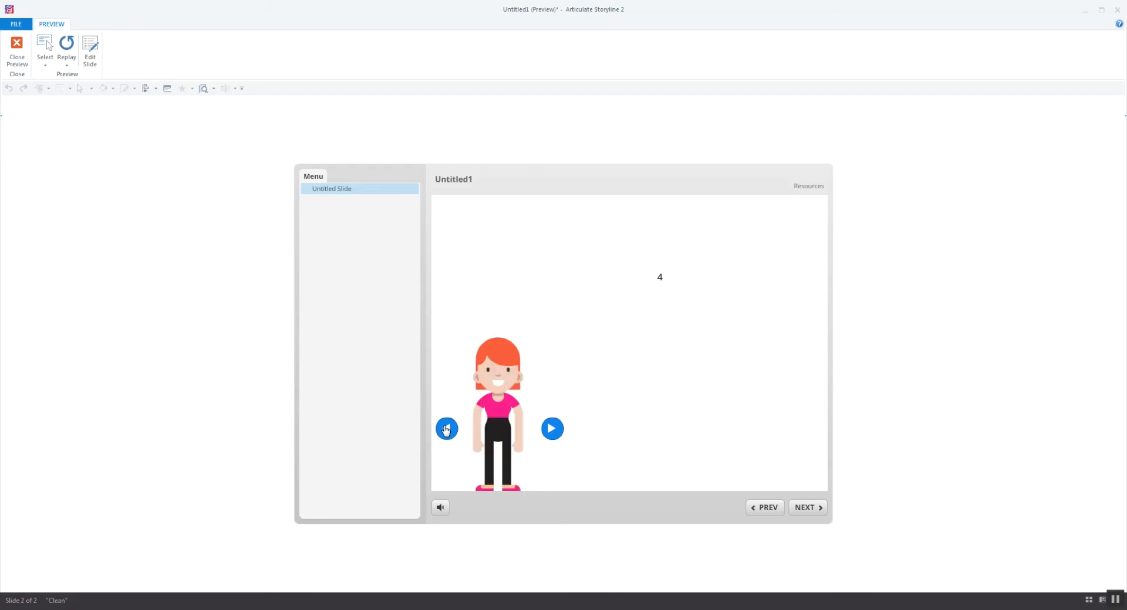
click(446, 430)
click(17, 56)
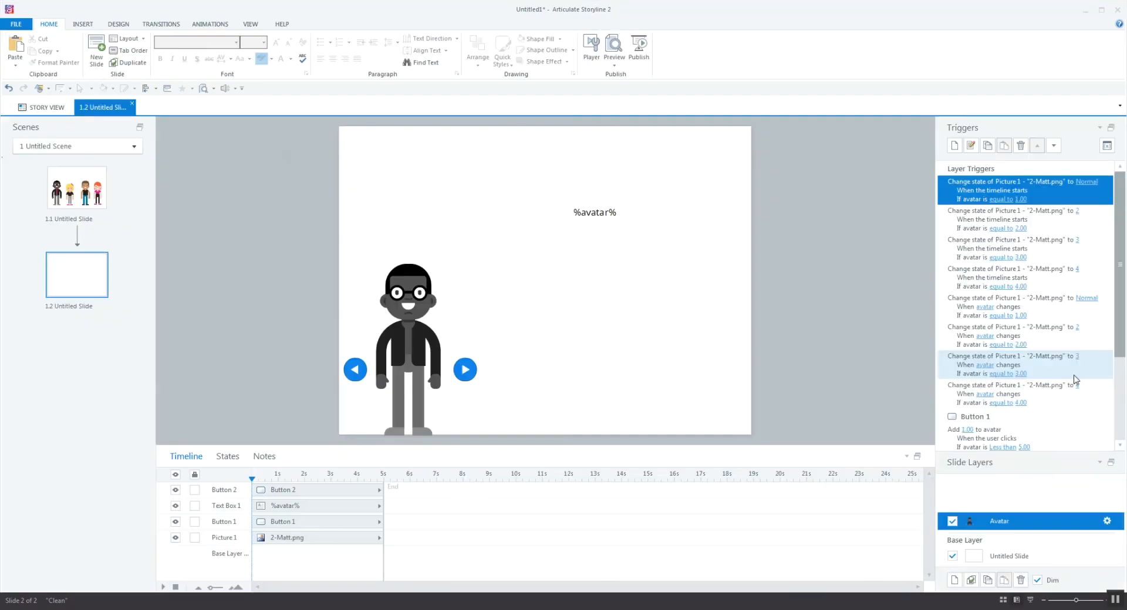
Change the assigned value in Button 2's set-avatar trigger to 4
scroll(1027, 352, down, 3)
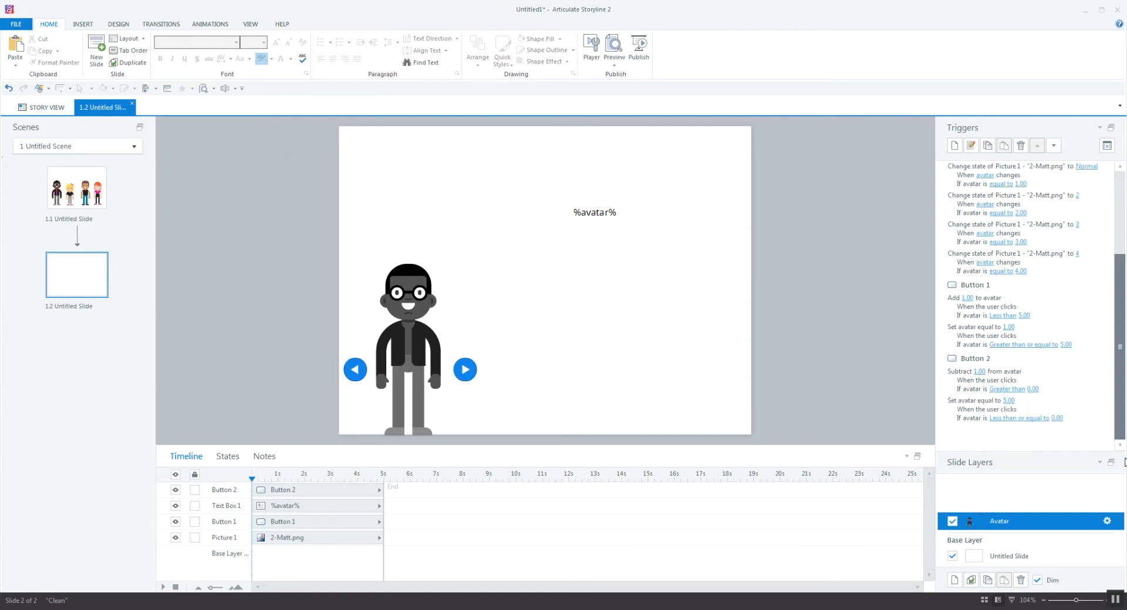
click(1008, 401)
text(4)
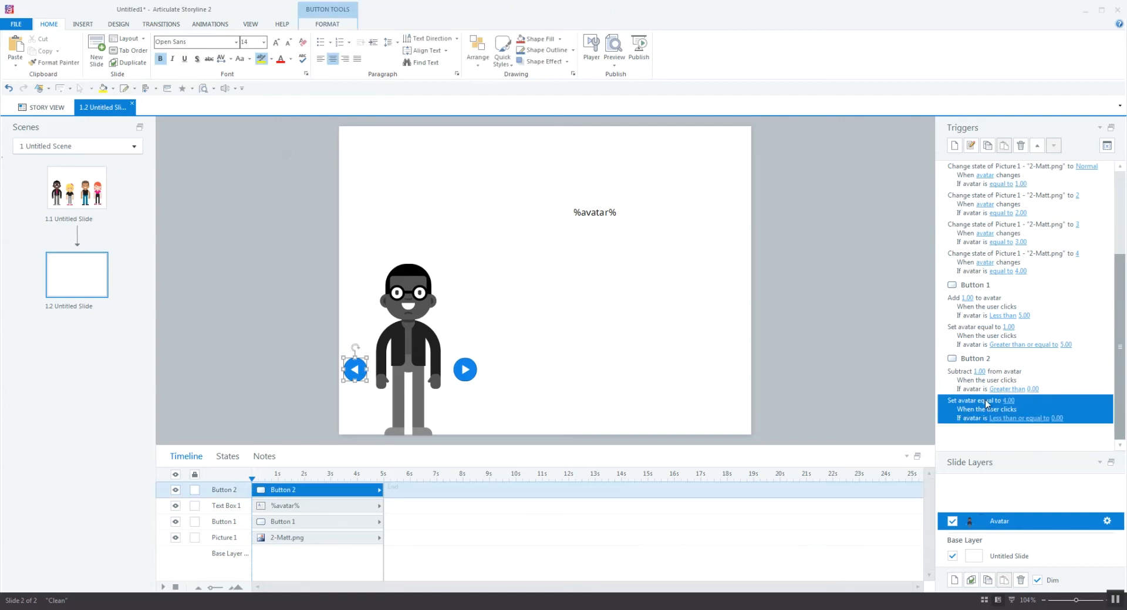
Preview the slide again to test wrapping in both directions with the two arrow buttons, and close the preview
click(614, 63)
click(633, 101)
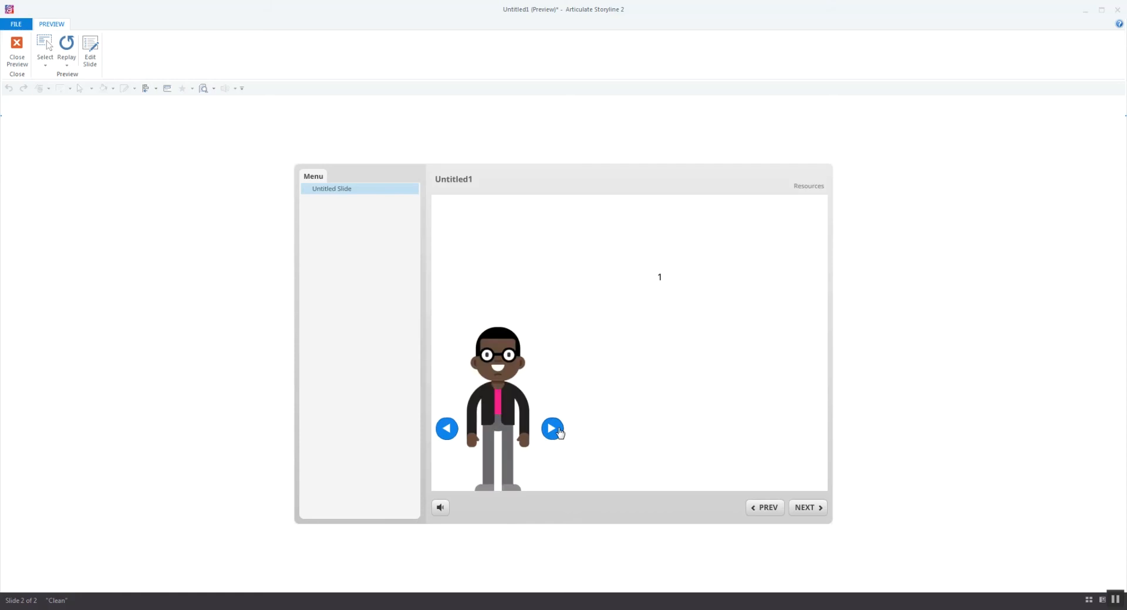
click(558, 429)
click(558, 429)
click(558, 430)
click(558, 430)
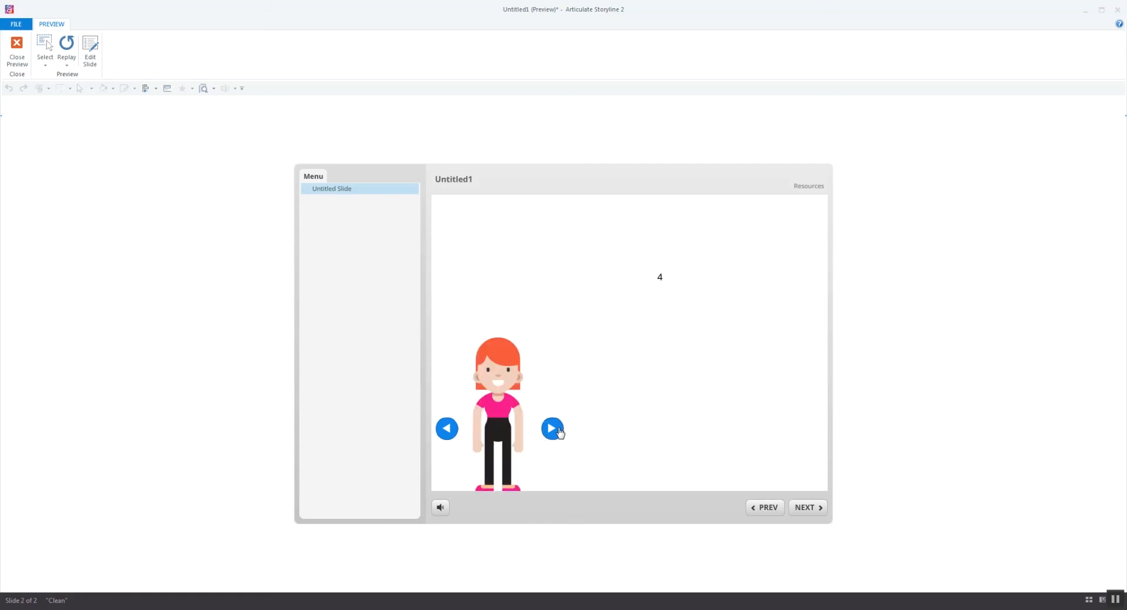
click(455, 431)
click(454, 431)
click(454, 431)
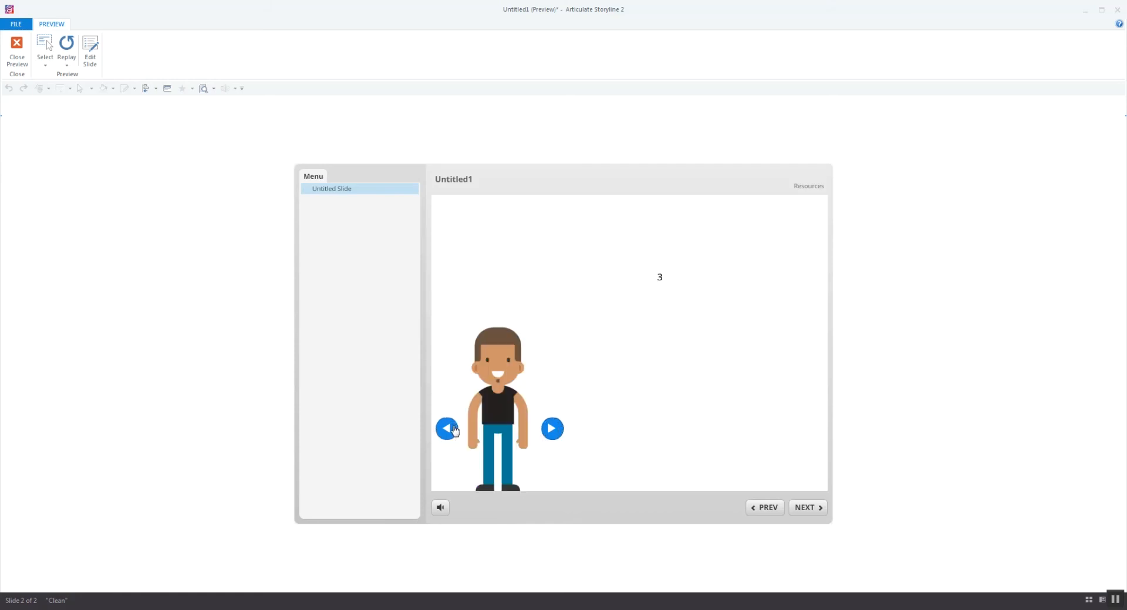
click(455, 430)
click(455, 431)
click(454, 430)
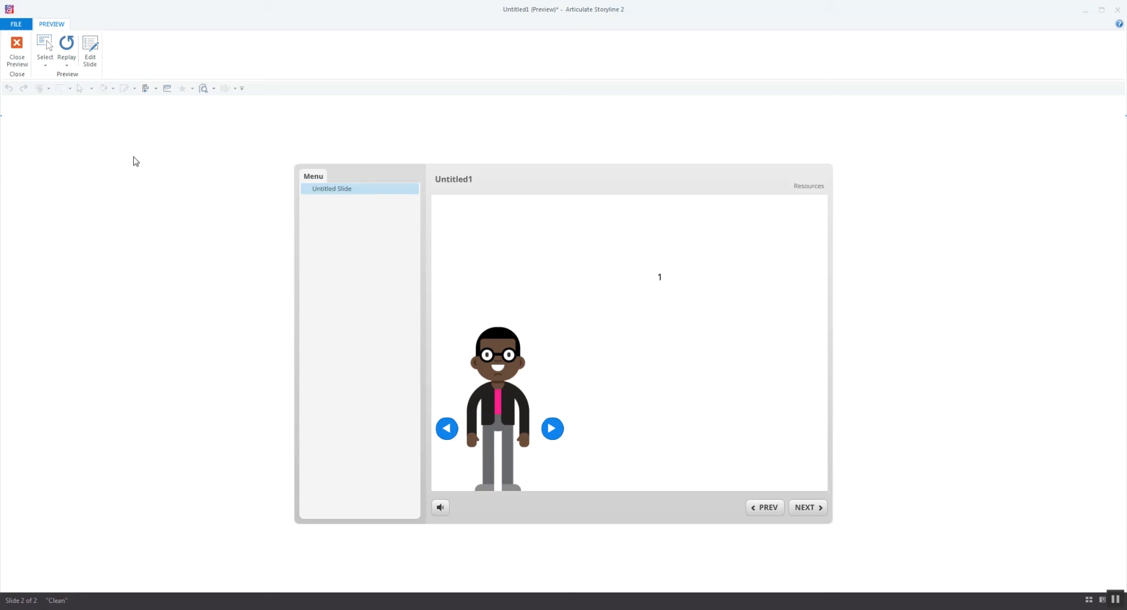
click(17, 50)
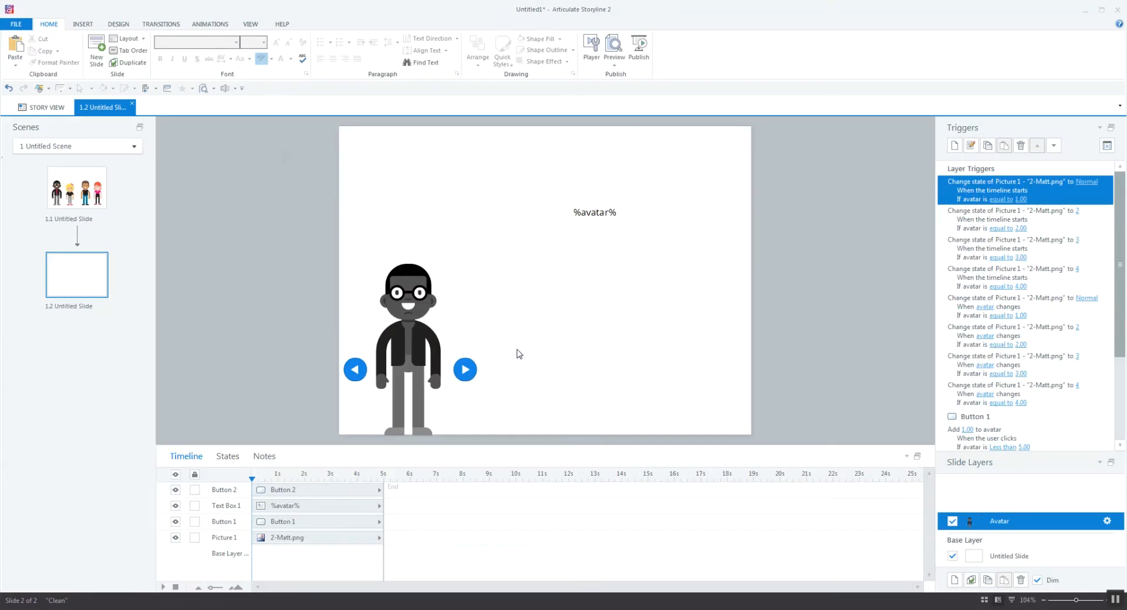
drag(490, 333, 311, 389)
click(519, 130)
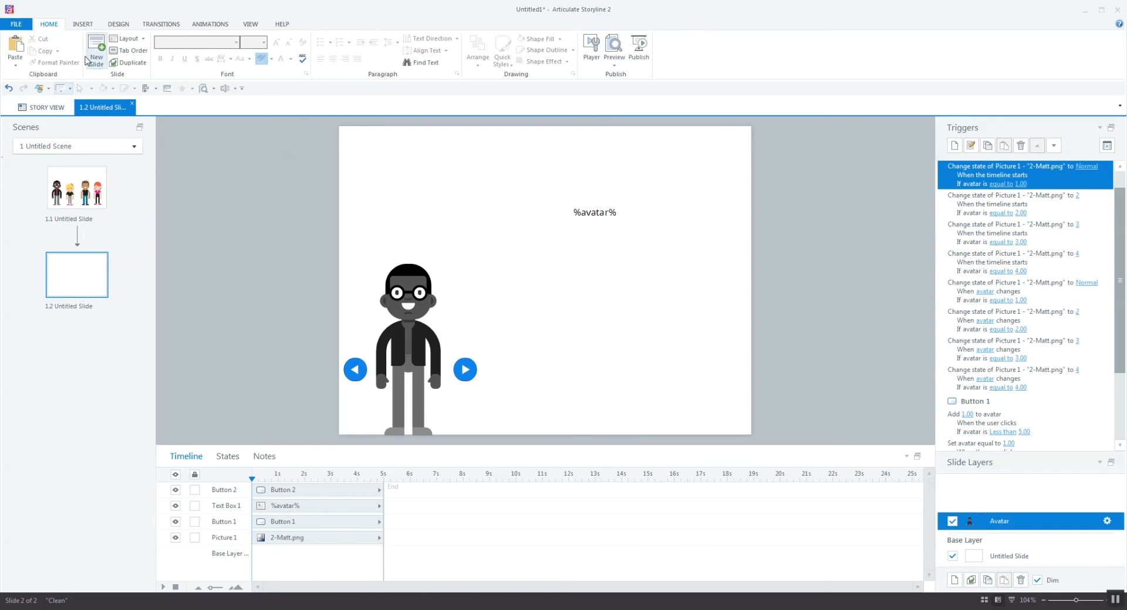
click(82, 25)
click(59, 24)
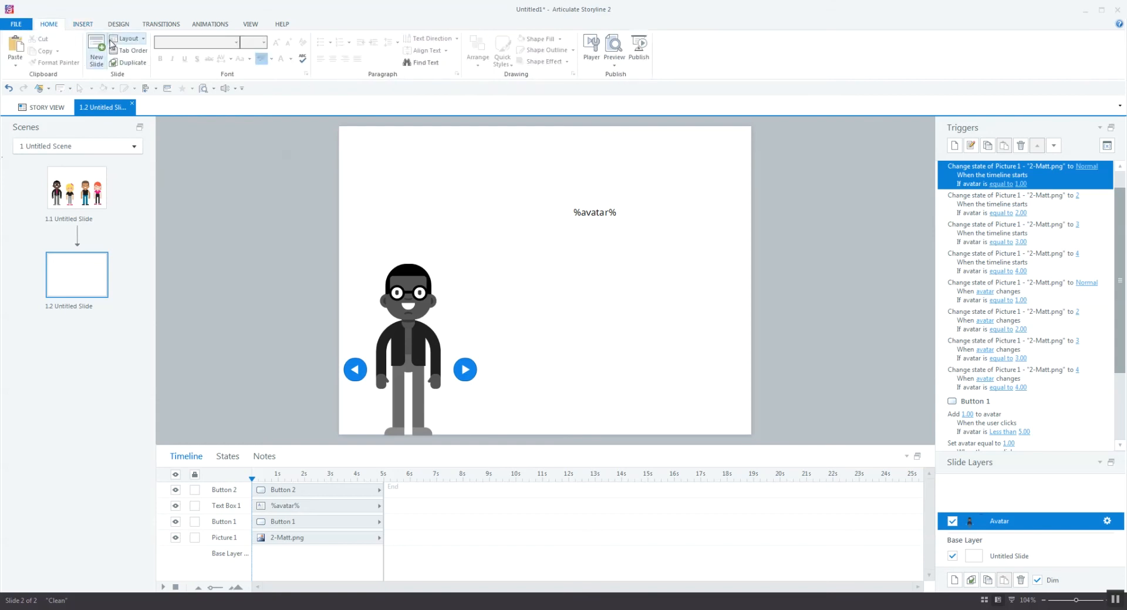
Open Question Bank 1 from the story overview and insert a slide with the Blank basic layout
click(46, 107)
click(122, 52)
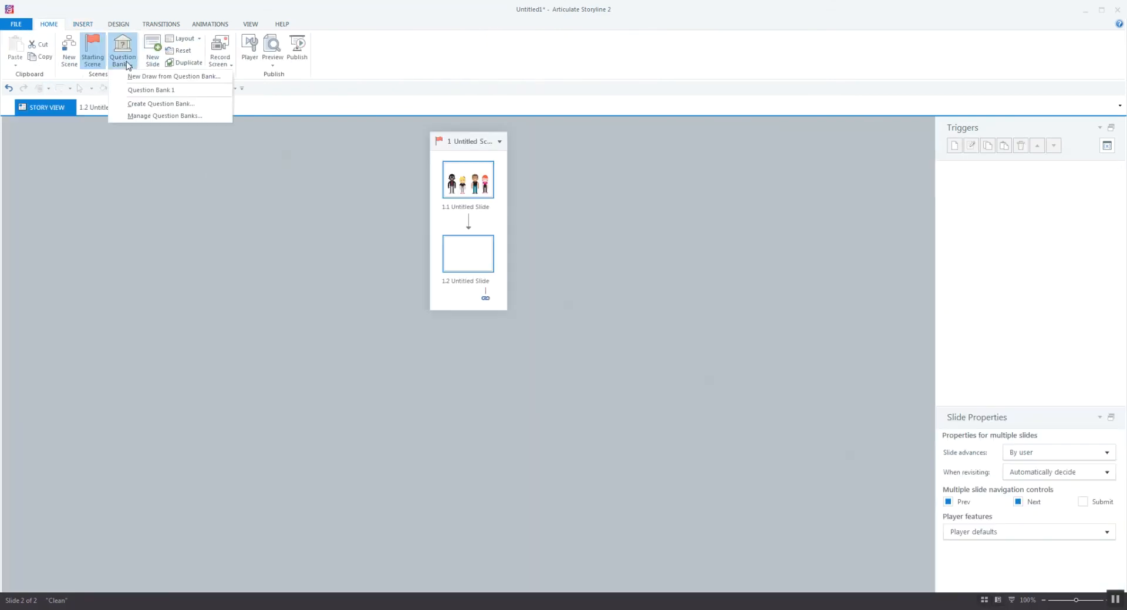
click(154, 92)
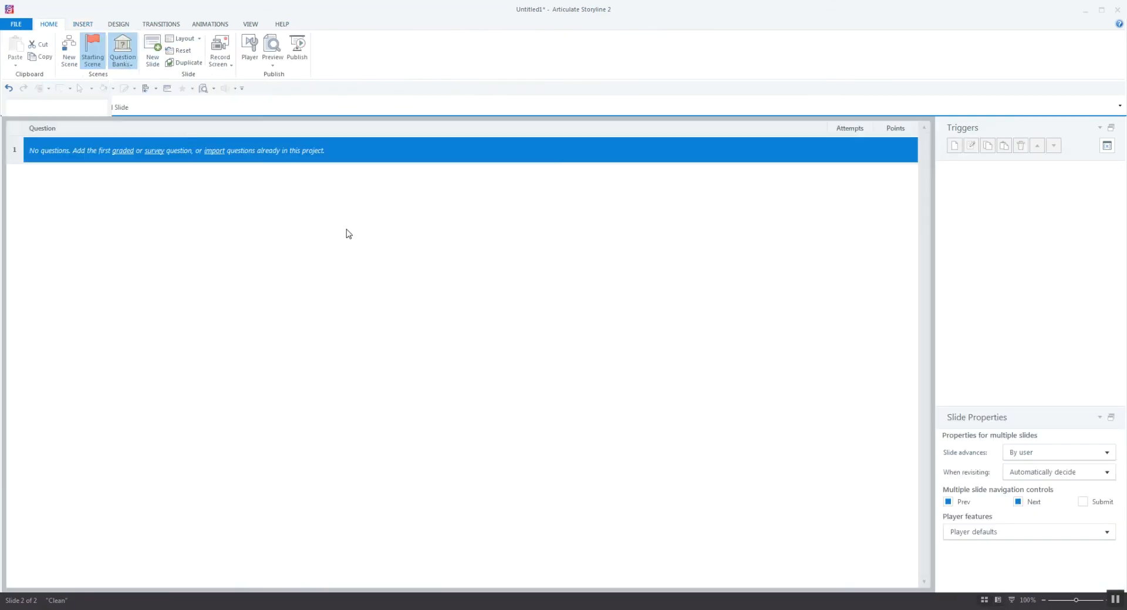
click(155, 151)
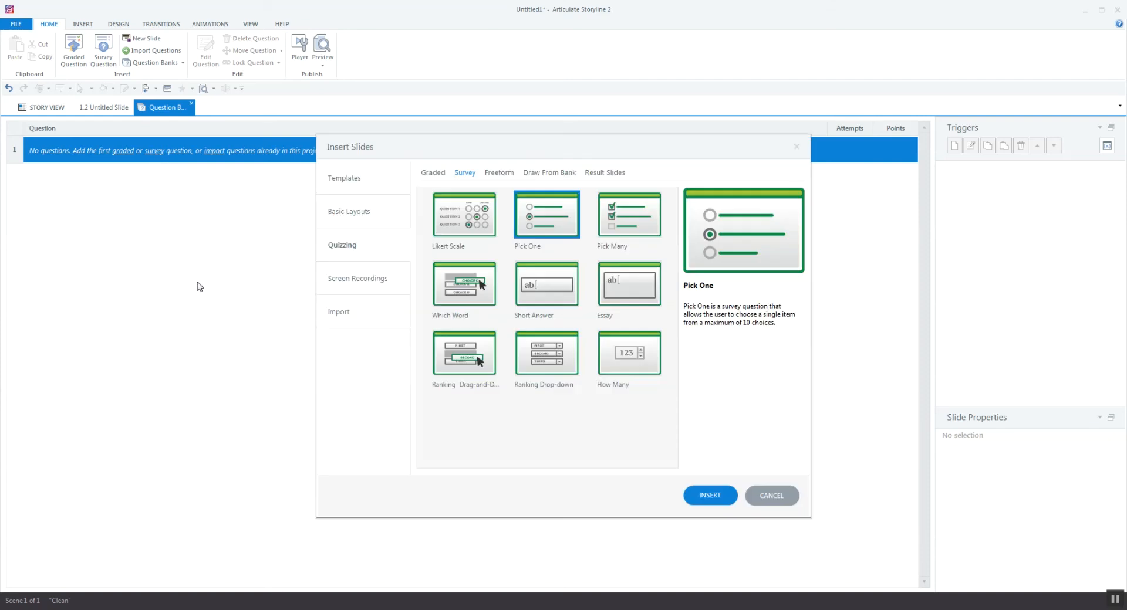
click(341, 222)
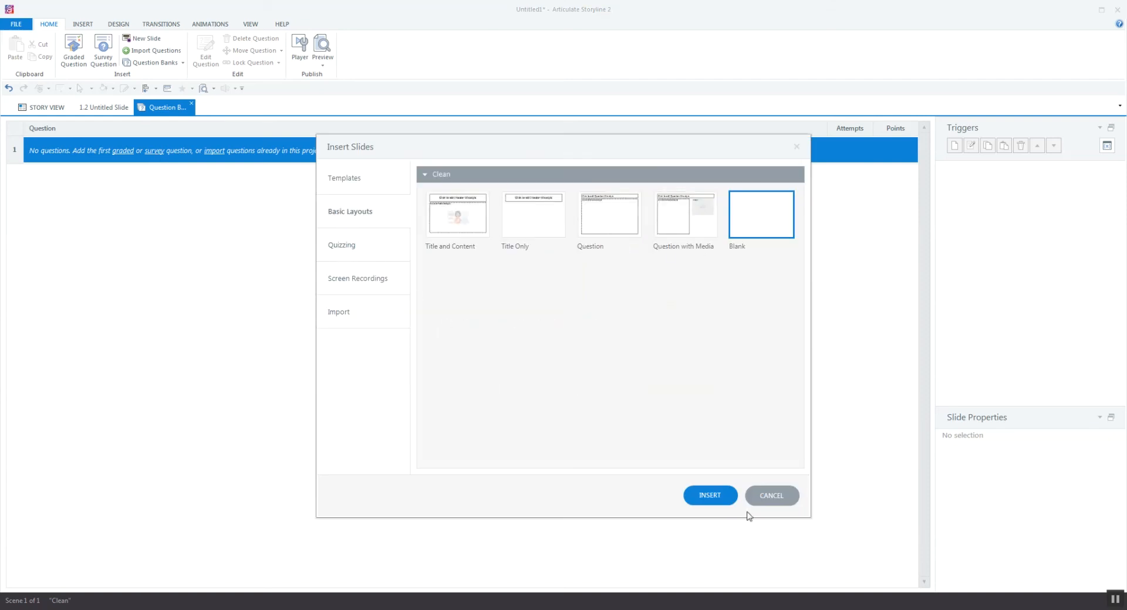
click(709, 500)
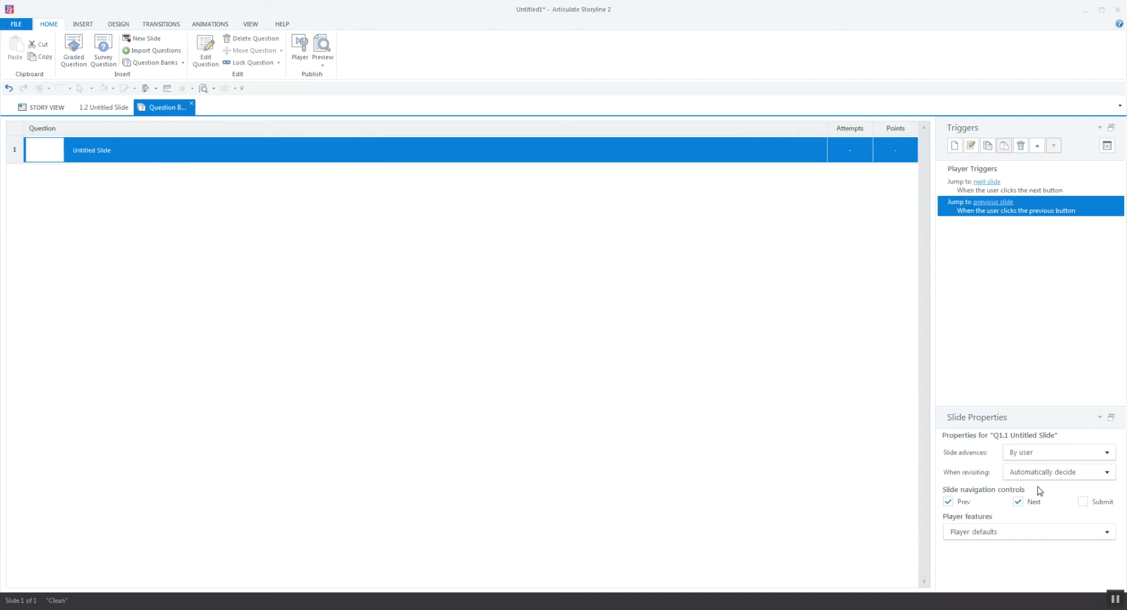
Turn off the Prev and Next navigation controls for the question bank slide and open it for editing
click(1018, 501)
click(948, 502)
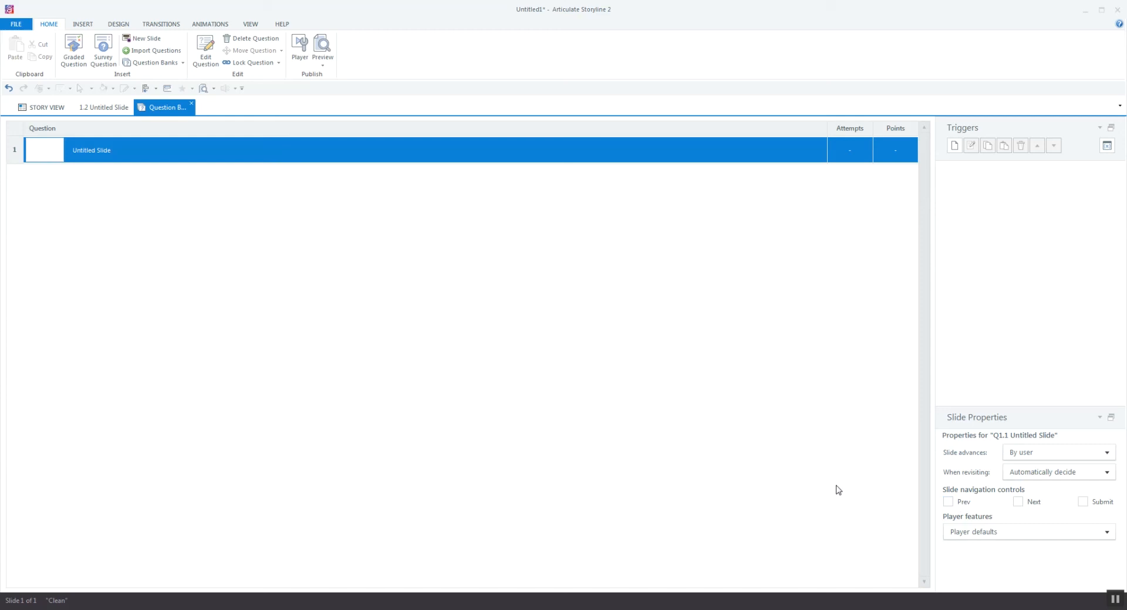
double_click(157, 157)
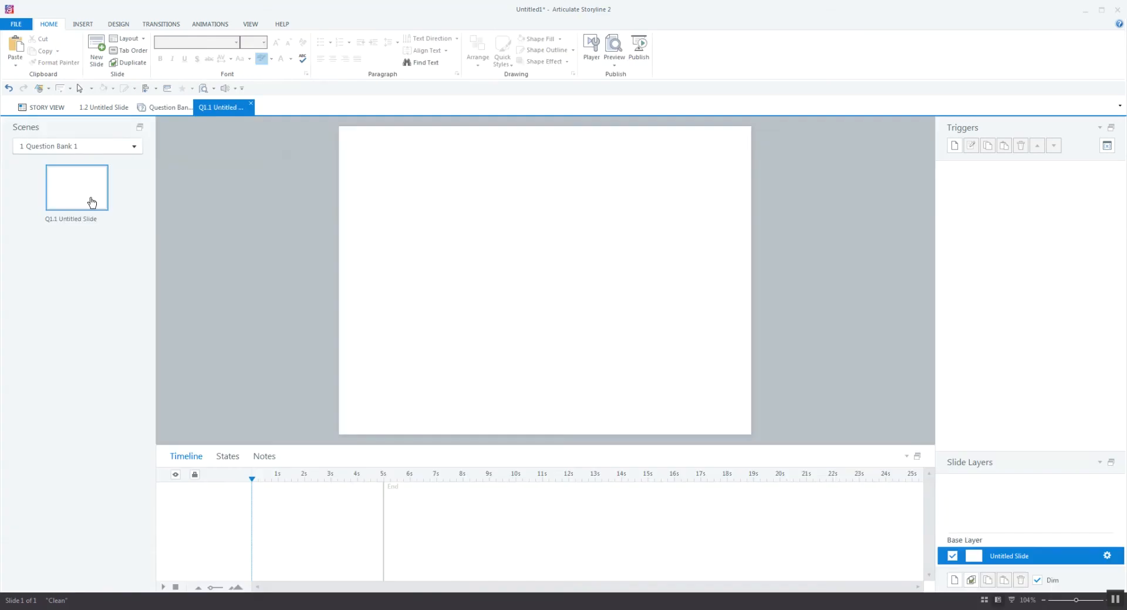
Add a trigger to the question bank slide that sets avatar equal to 1 when the timeline starts
click(955, 146)
click(562, 261)
click(525, 445)
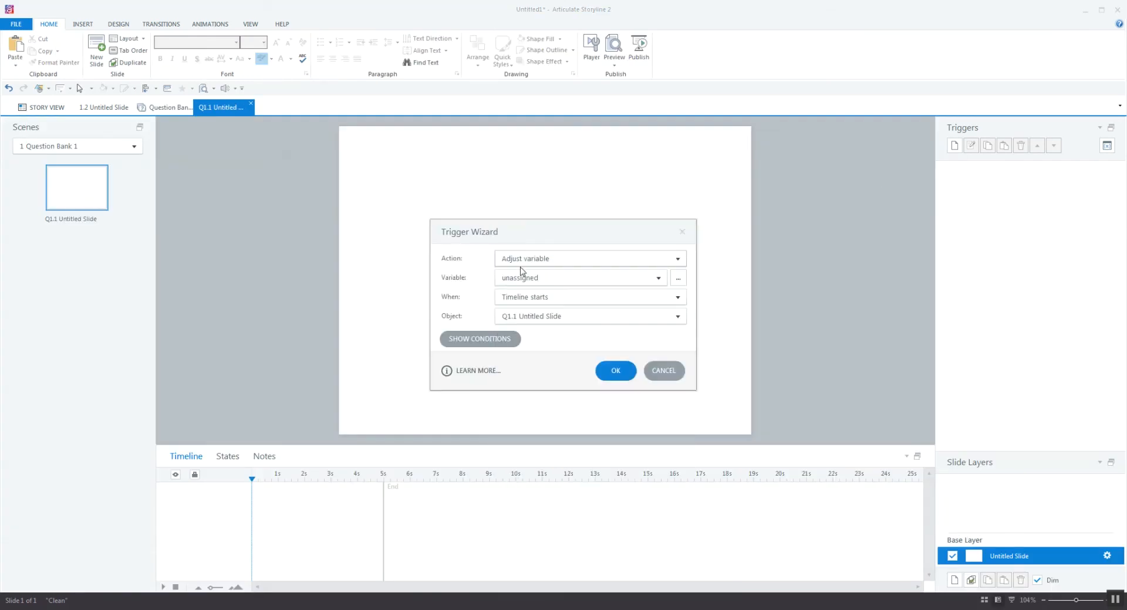
click(529, 278)
click(532, 309)
click(533, 303)
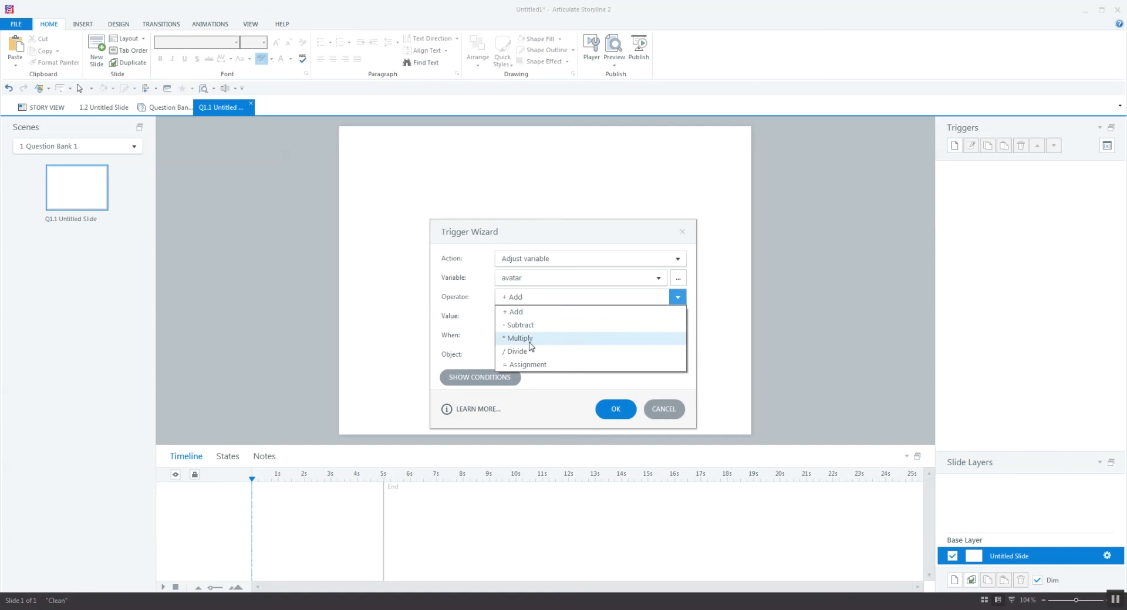
click(530, 366)
click(533, 322)
click(536, 333)
drag(608, 317, 579, 318)
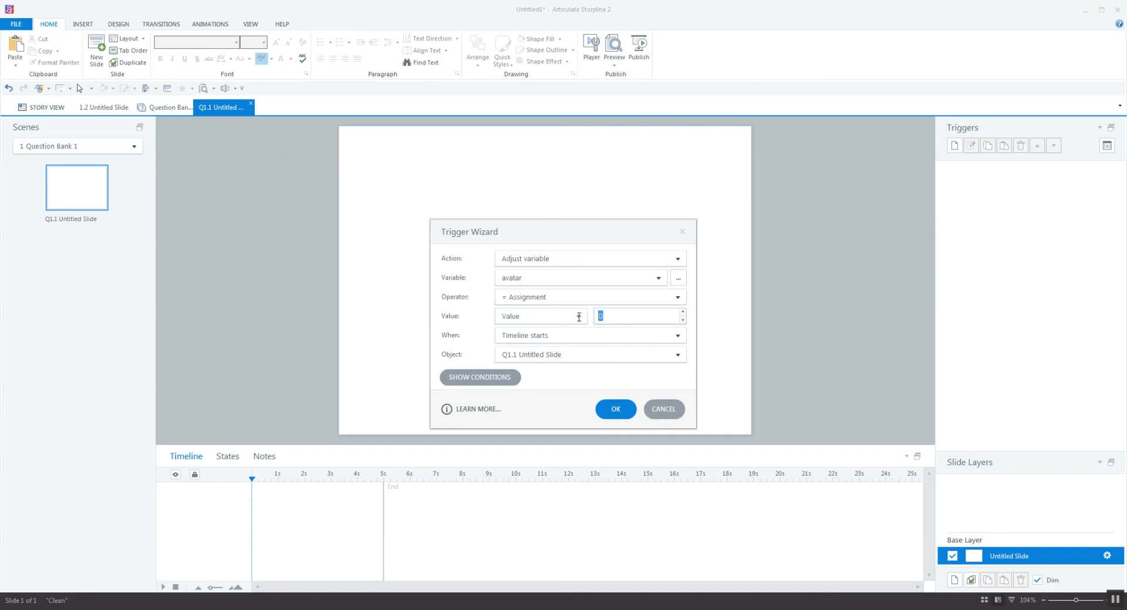
text(1)
key(Return)
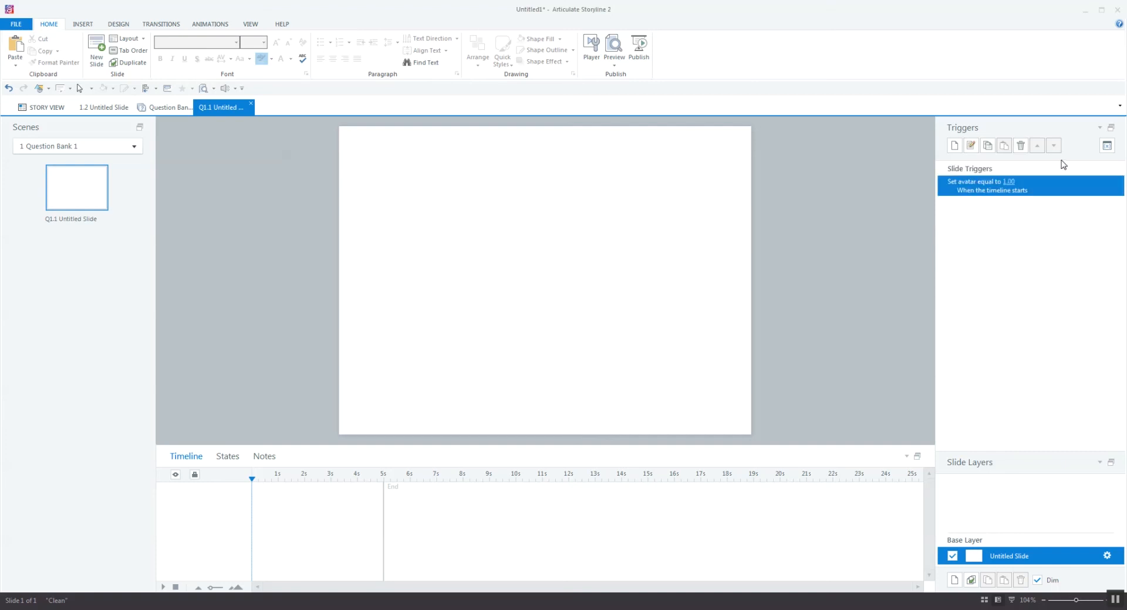
Add a slide trigger that jumps to the next slide when the timeline starts, ordered below the set-avatar trigger
click(953, 146)
click(519, 259)
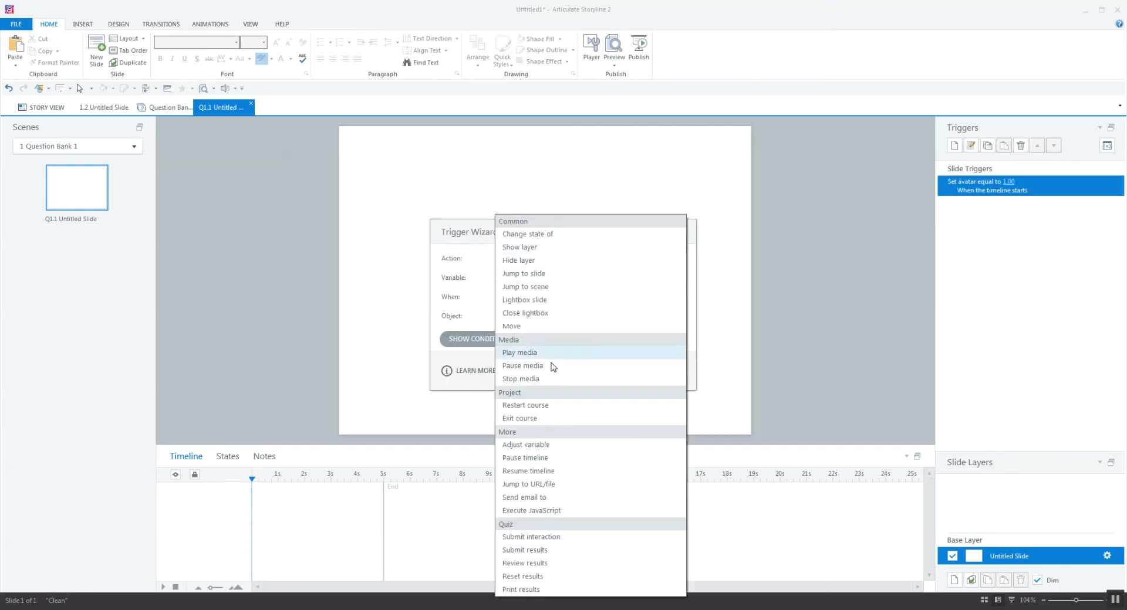
click(543, 273)
click(544, 283)
click(544, 283)
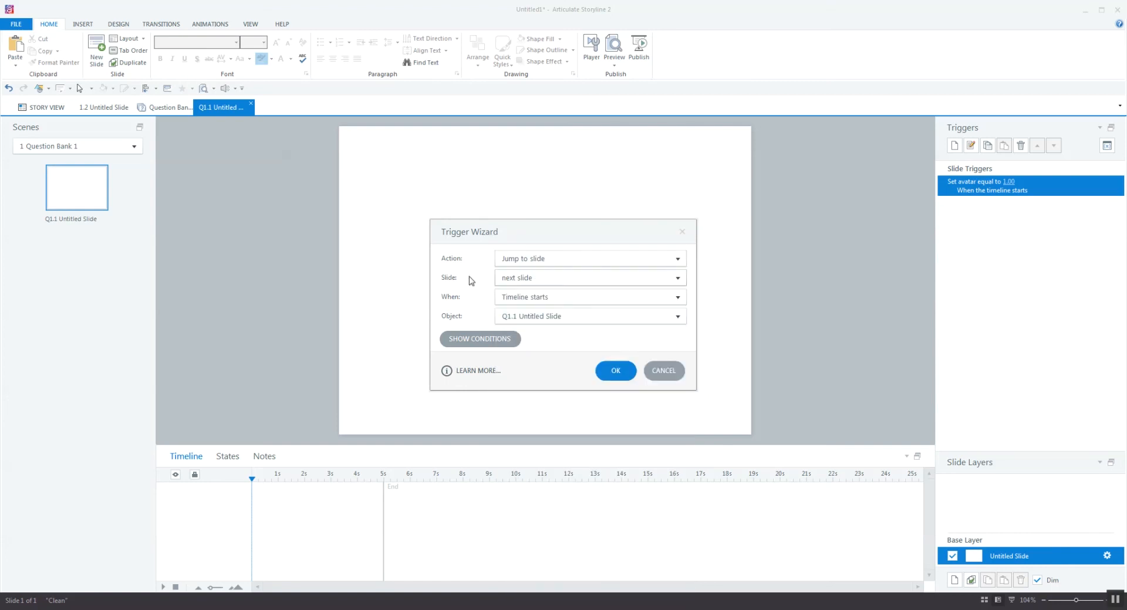
click(610, 370)
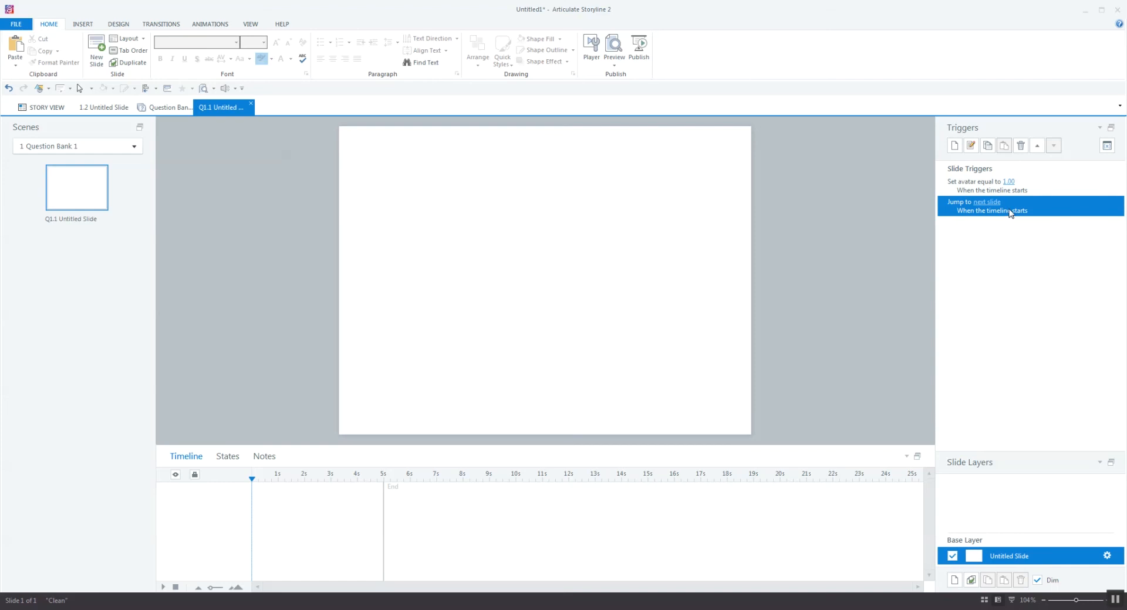
click(1037, 146)
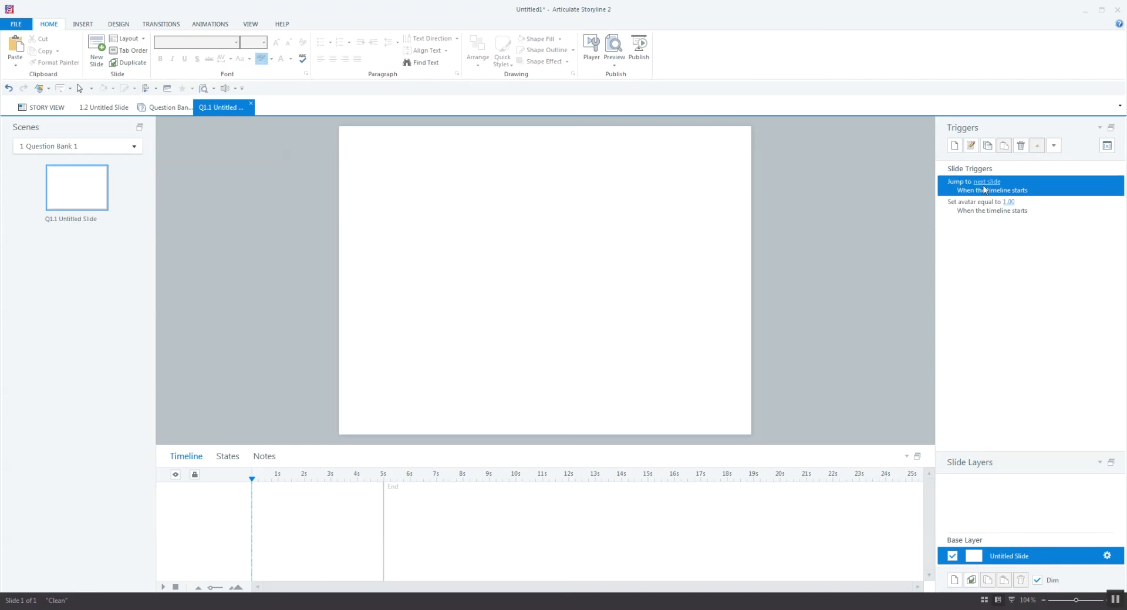
click(1054, 146)
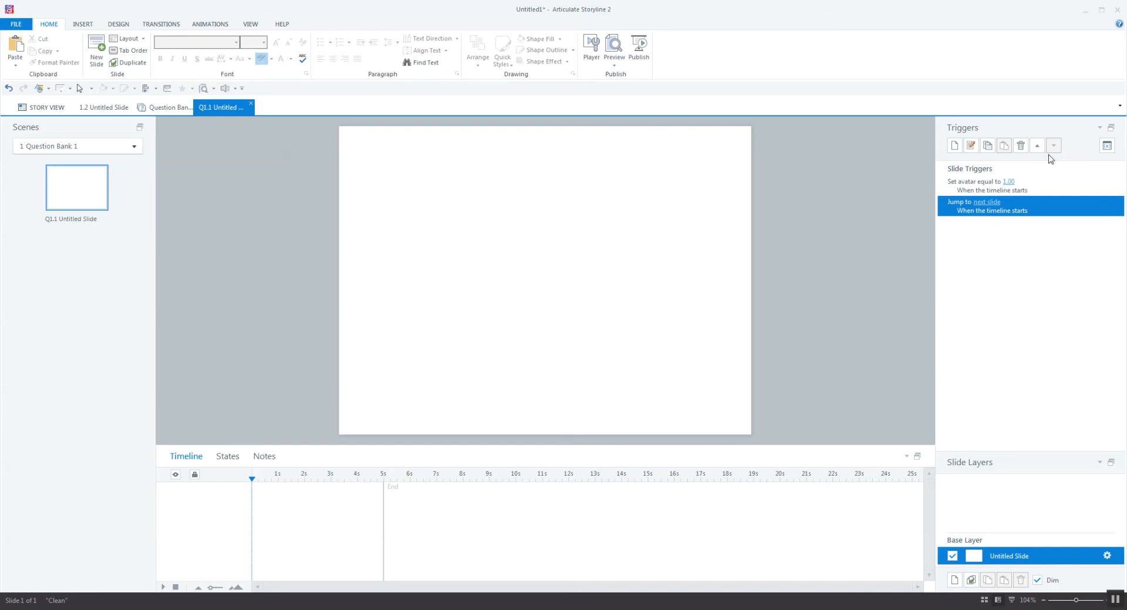
Duplicate the question bank slide Q1.1 and set the avatar value in the copy's trigger to 2
click(992, 186)
click(968, 207)
click(63, 201)
key(ctrl+d)
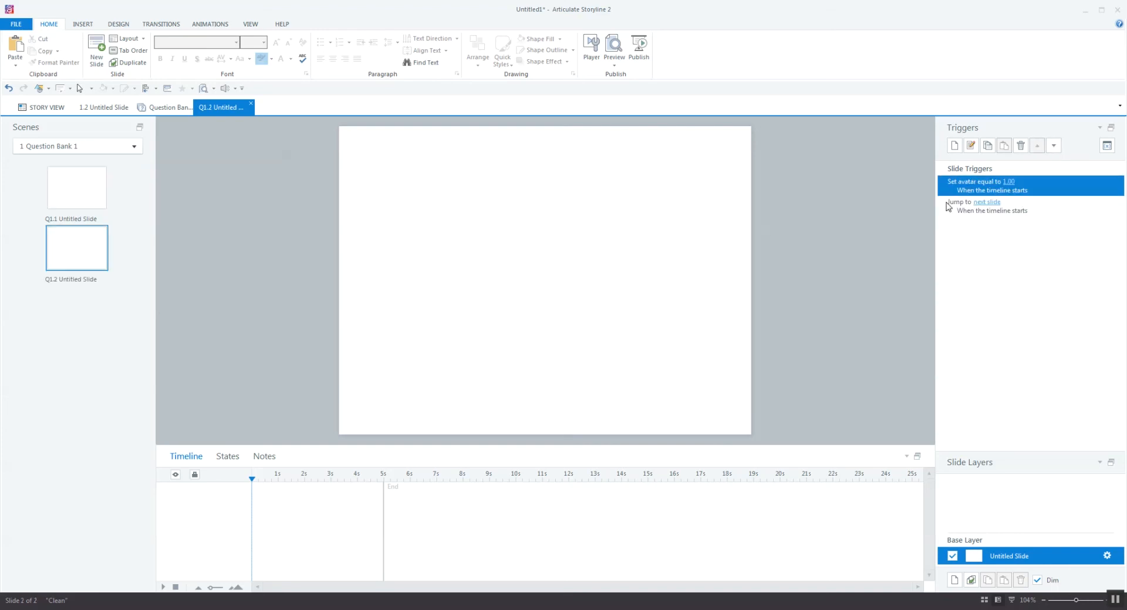
click(1005, 183)
text(2)
key(Return)
Copy slide Q1.2 and paste it twice into the question bank
key(ctrl+c)
key(ctrl+v)
key(ctrl+v)
Edit the avatar value in the trigger of slide Q1.3, and set the one of slide Q1.4 to 4
click(71, 295)
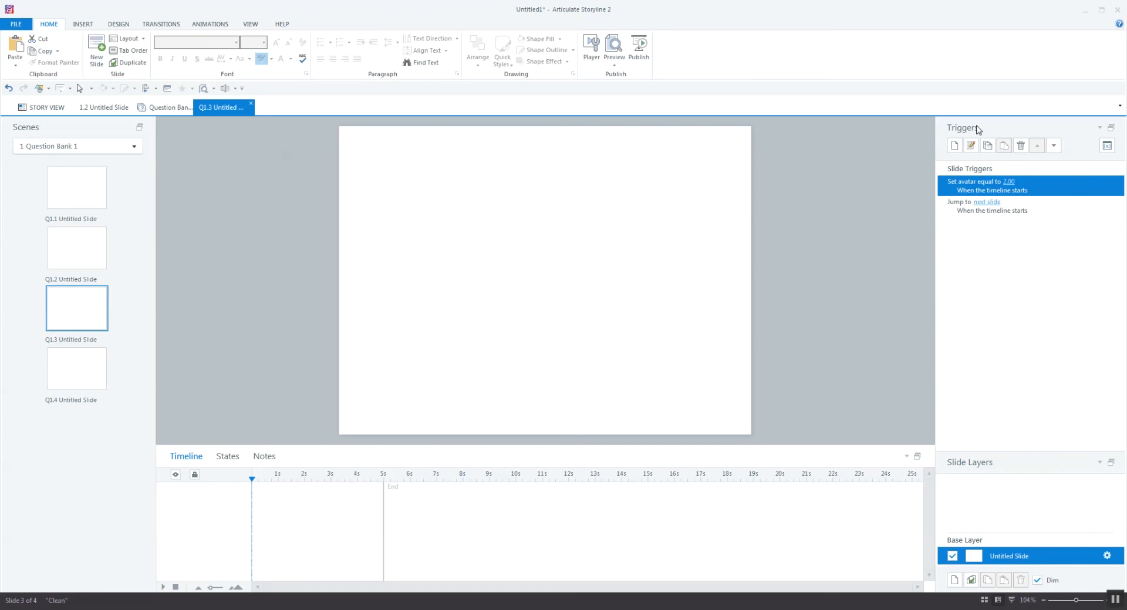
click(1009, 183)
click(981, 184)
click(80, 365)
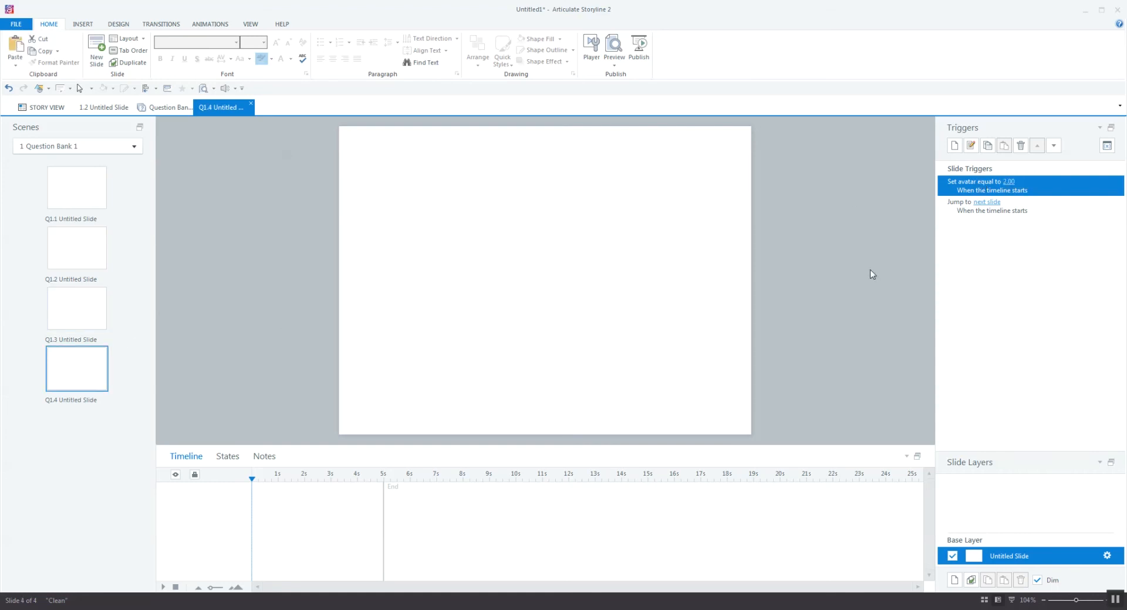
click(1007, 183)
text(4)
click(993, 183)
Return to the avatar slide 1.2 in the main scene and duplicate it
click(107, 113)
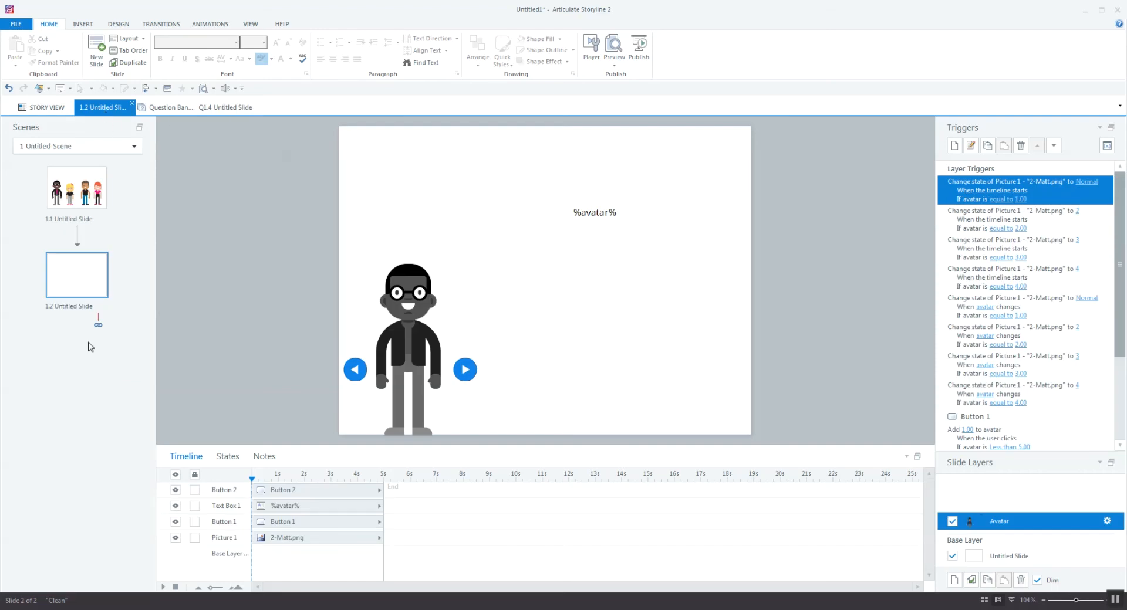
right_click(71, 283)
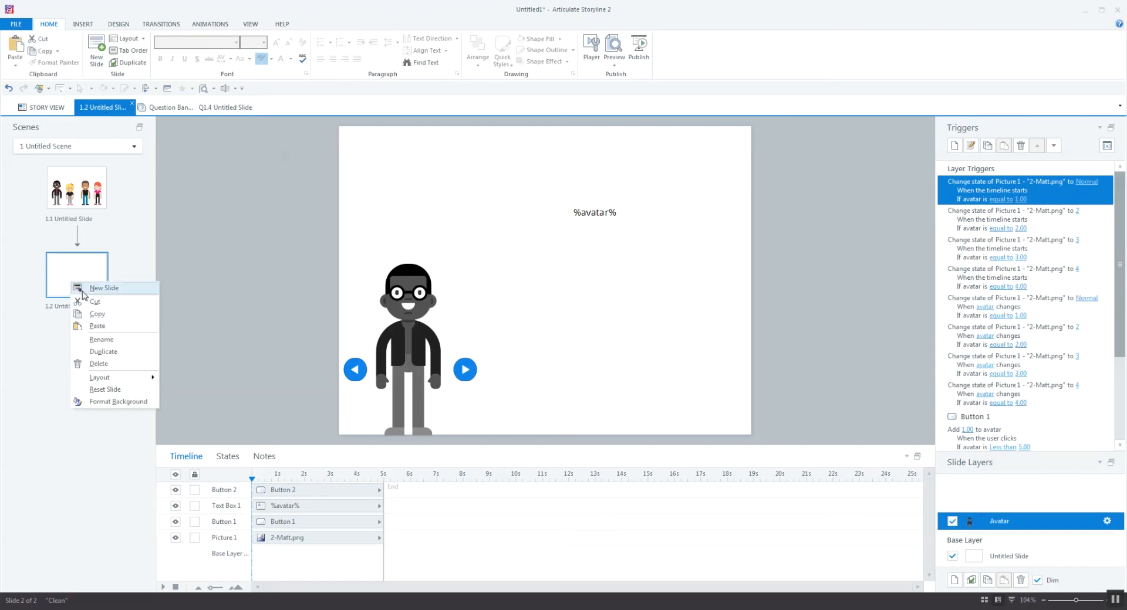
click(100, 351)
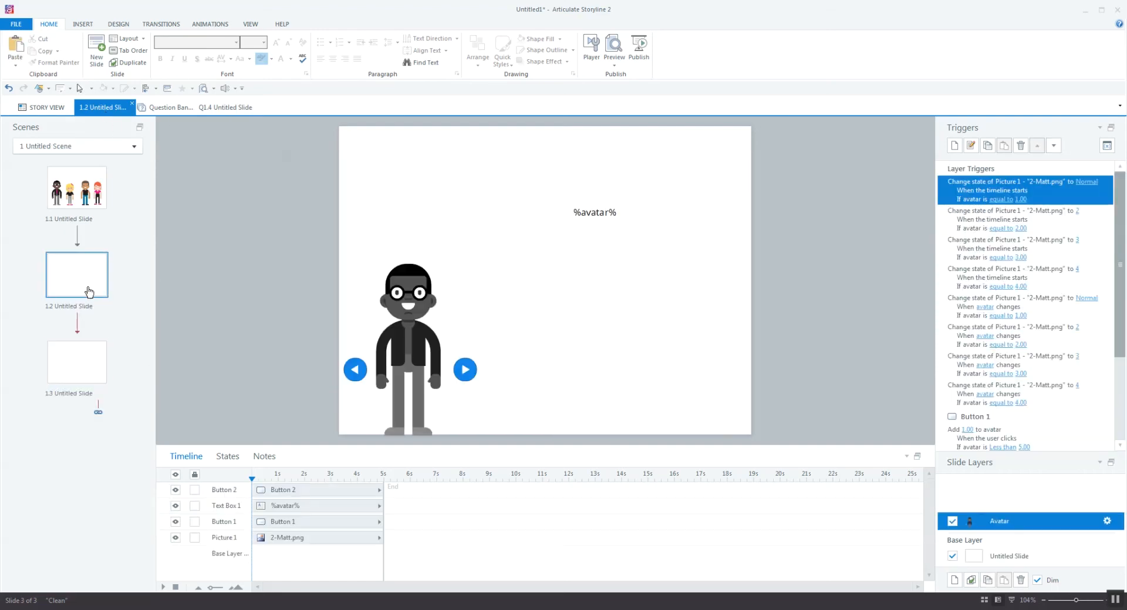
click(92, 376)
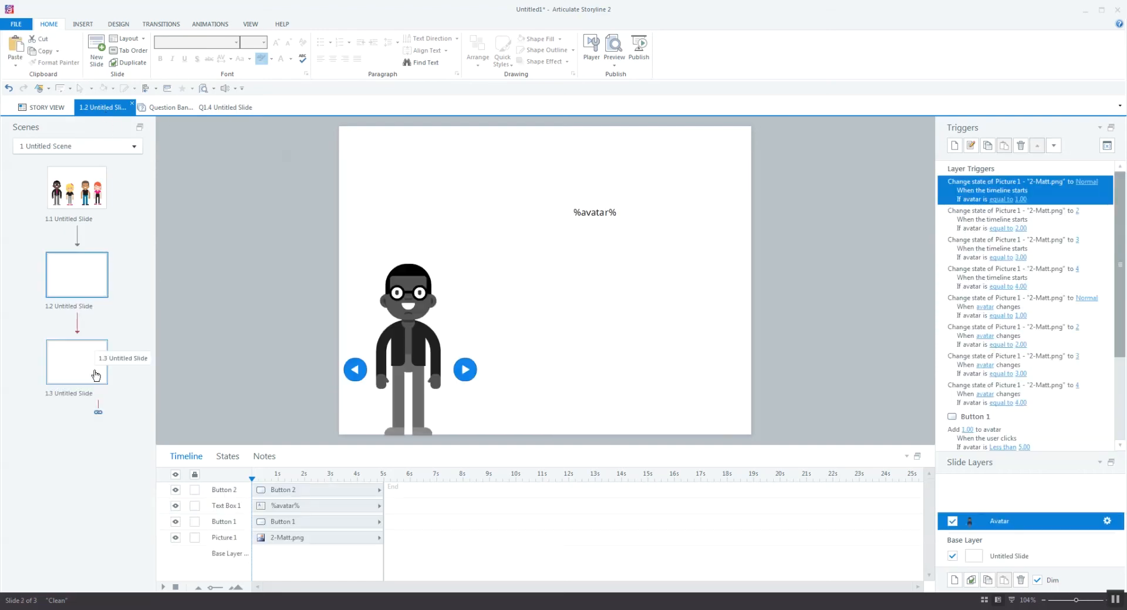
Set up a question draw after slide 1.2 that randomly includes 1 question from Question Bank 1
click(91, 280)
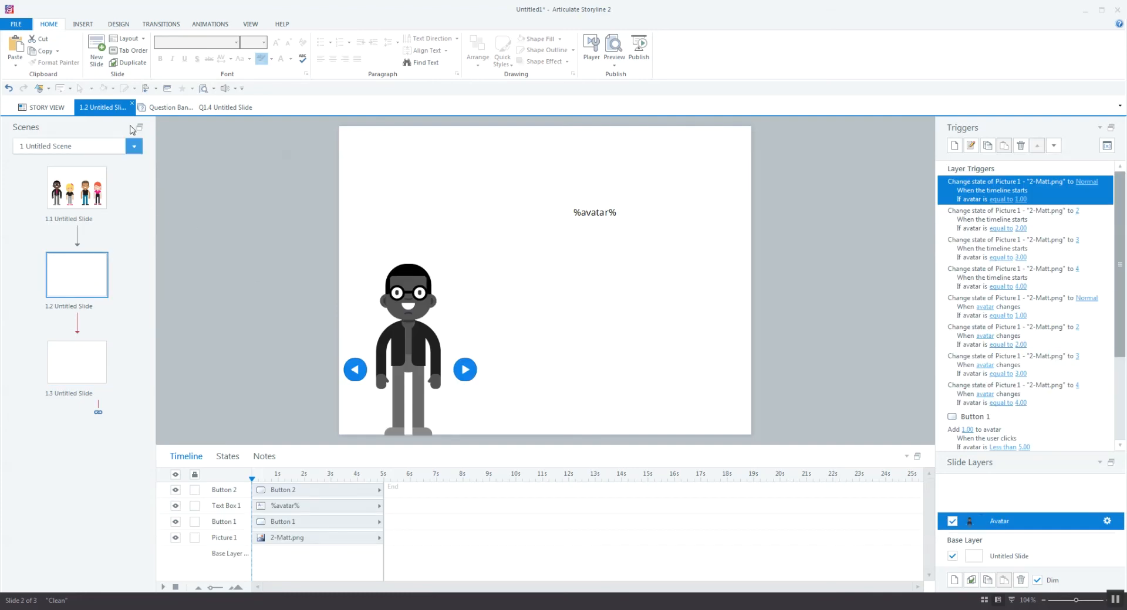
click(97, 46)
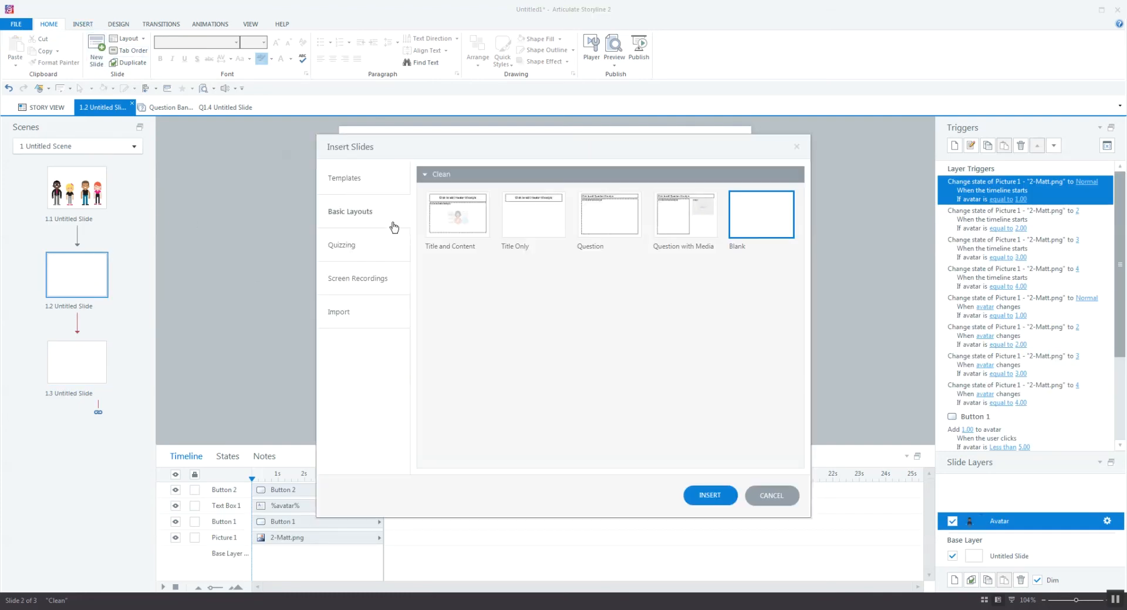
click(375, 247)
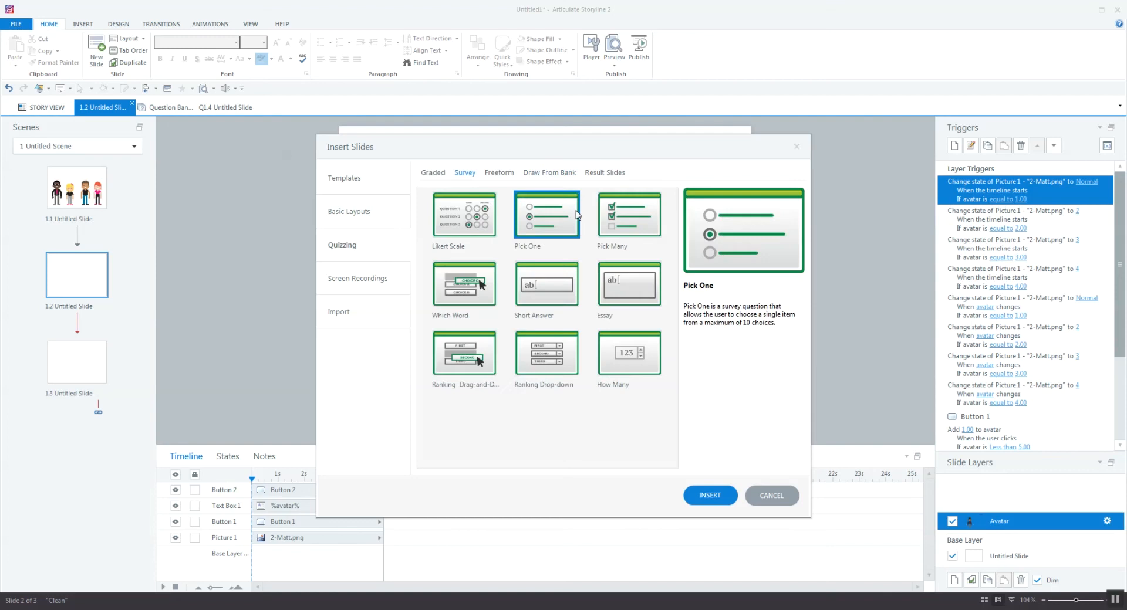
click(546, 176)
click(599, 240)
click(513, 267)
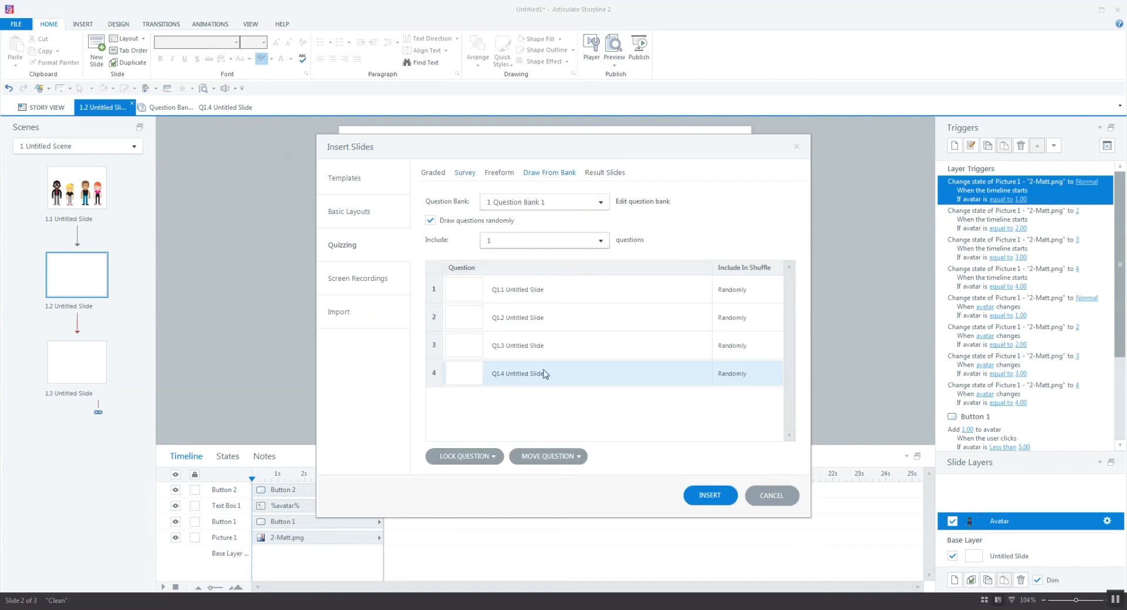